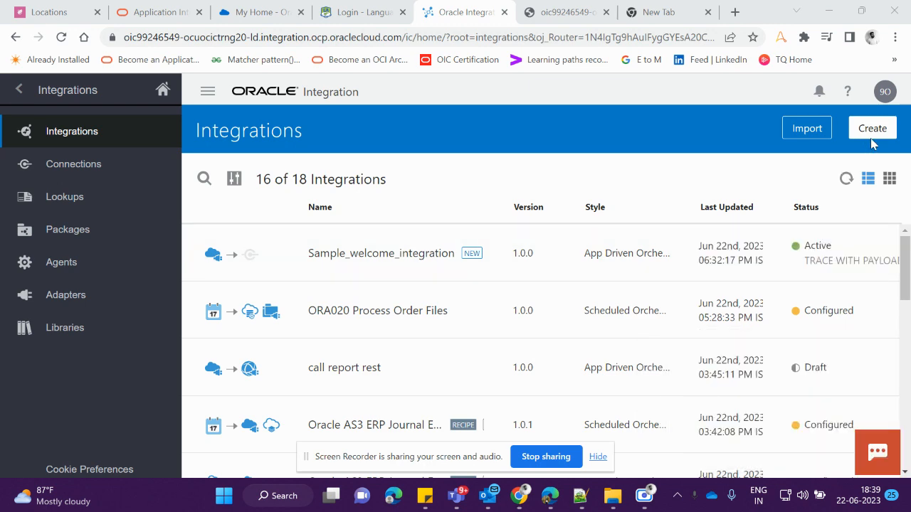
# Start creating a new integration using the Scheduled Orchestration style
pyautogui.click(874, 129)
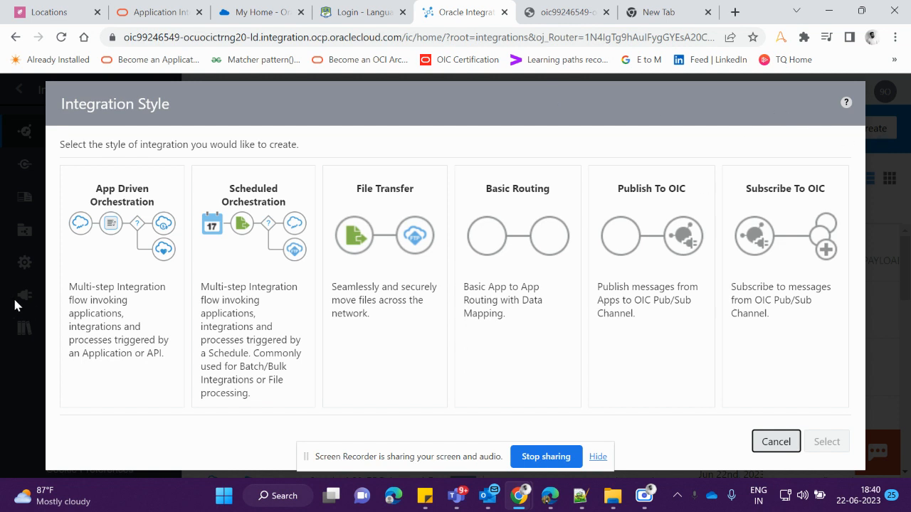
pyautogui.click(250, 252)
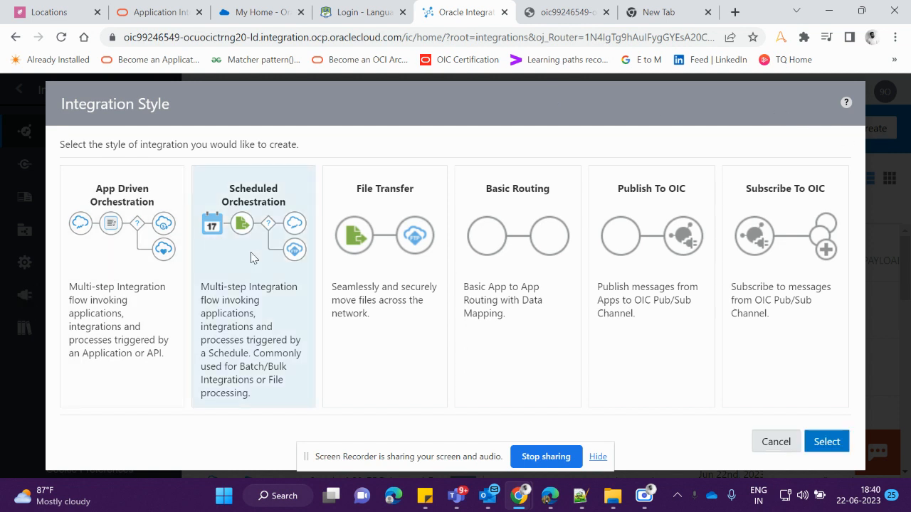
pyautogui.click(826, 443)
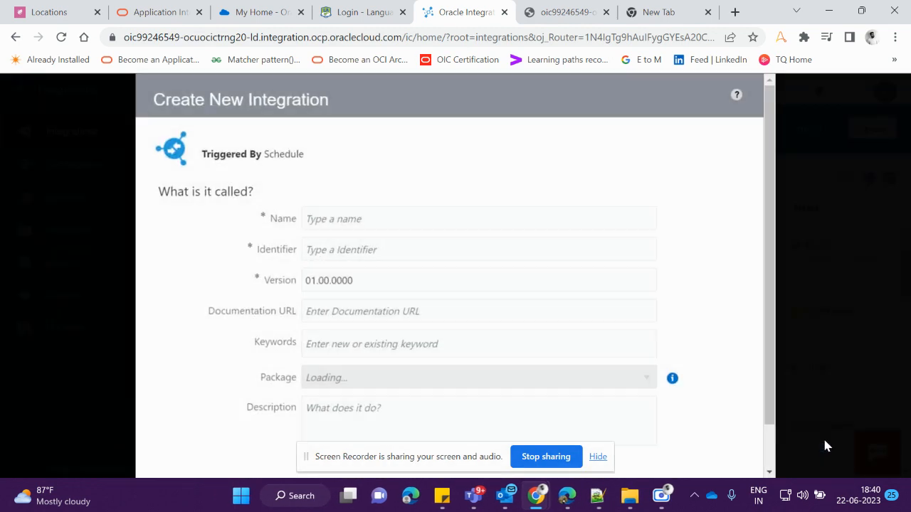
# Name the new integration POC_Schedule
pyautogui.click(340, 224)
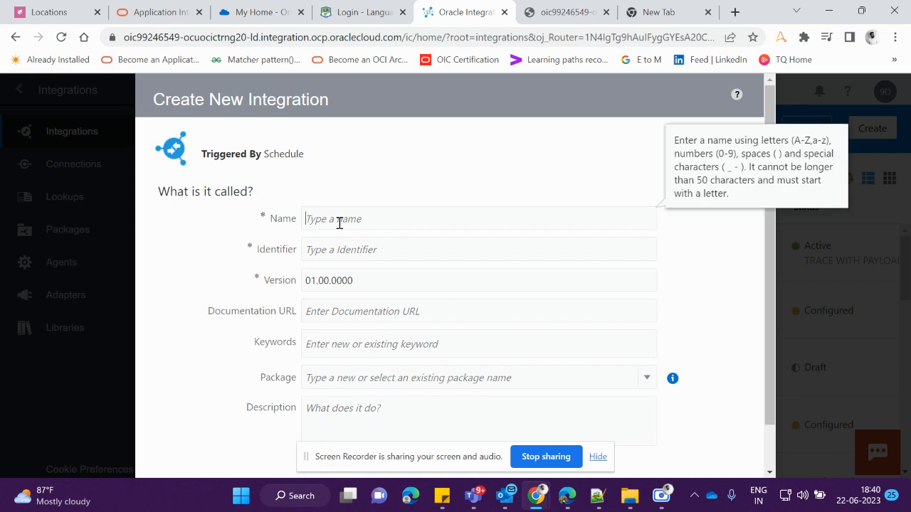
pyautogui.scroll(-1, 203, 233)
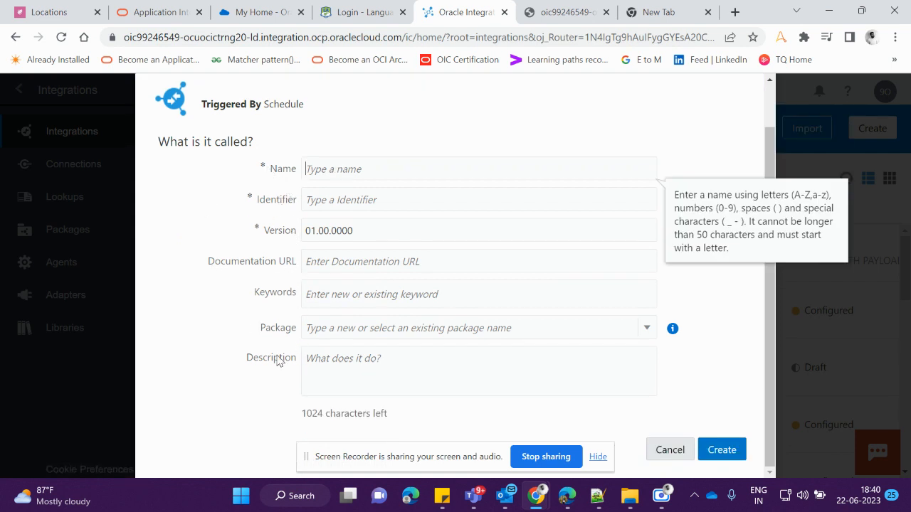
pyautogui.scroll(1, 365, 327)
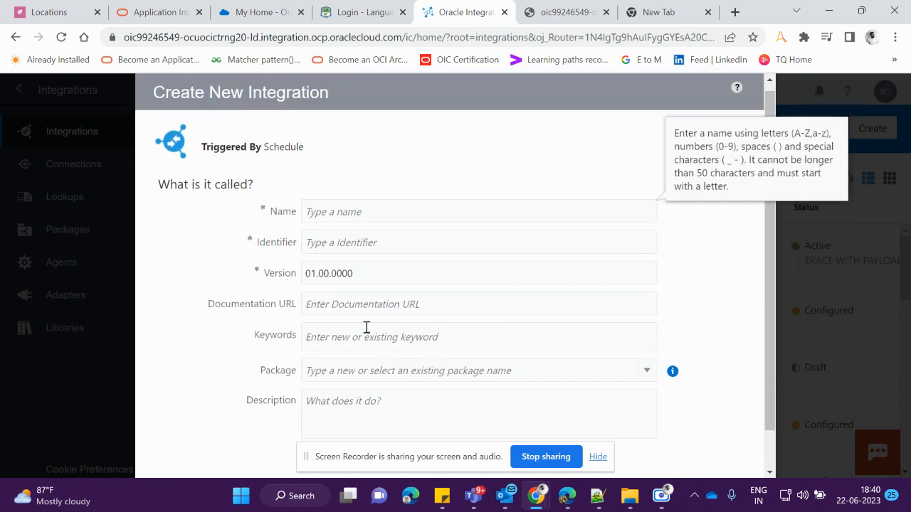
pyautogui.scroll(-1, 366, 327)
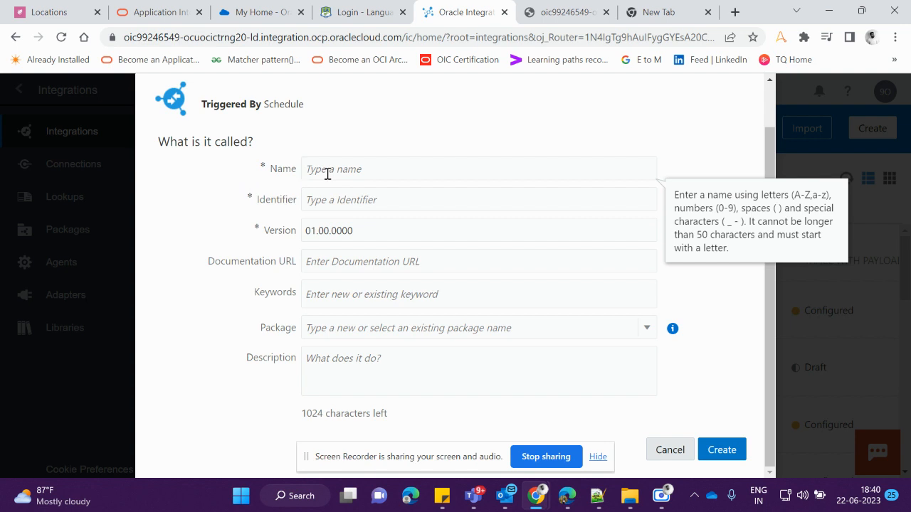
pyautogui.write('POC_')
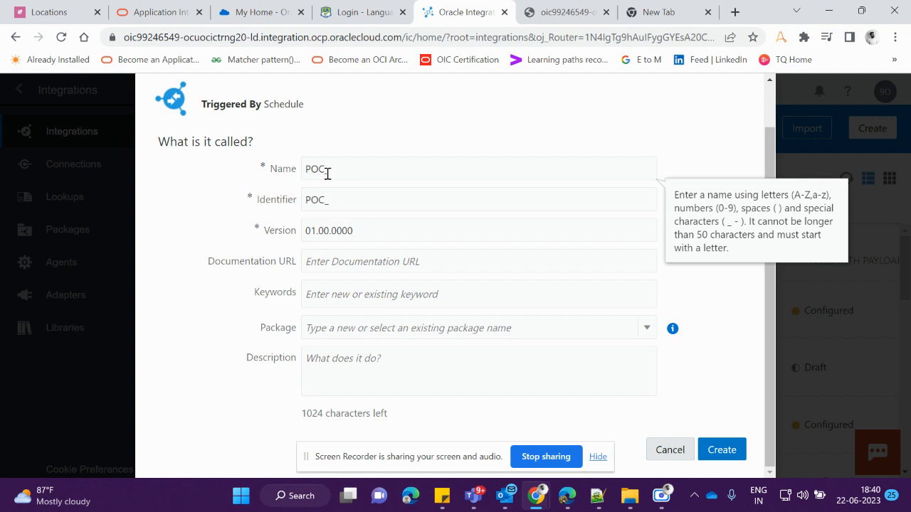
pyautogui.write('Schedule')
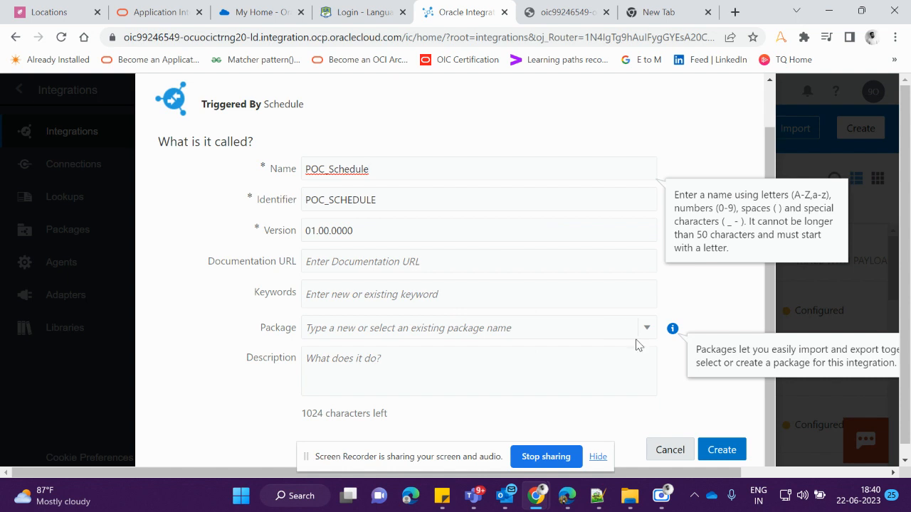
# Create the integration, leaving the package field empty
pyautogui.click(361, 328)
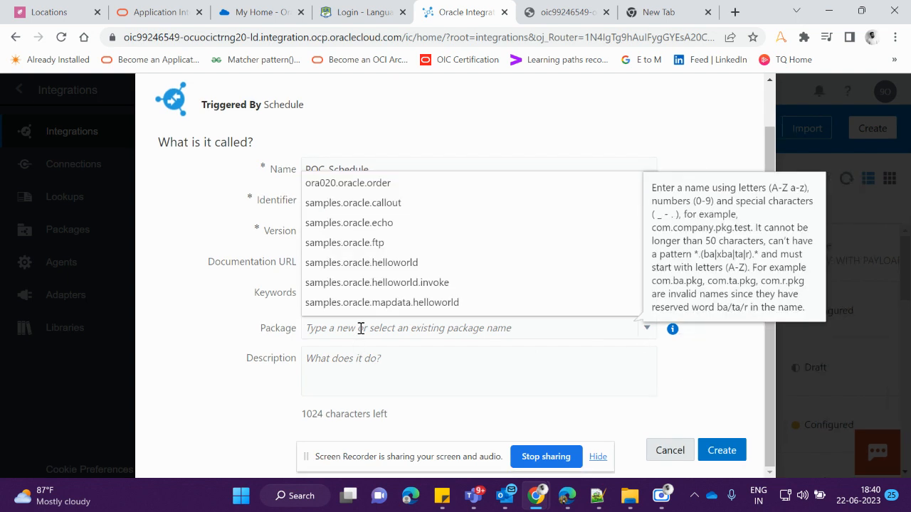
pyautogui.write('zxcvbnm')
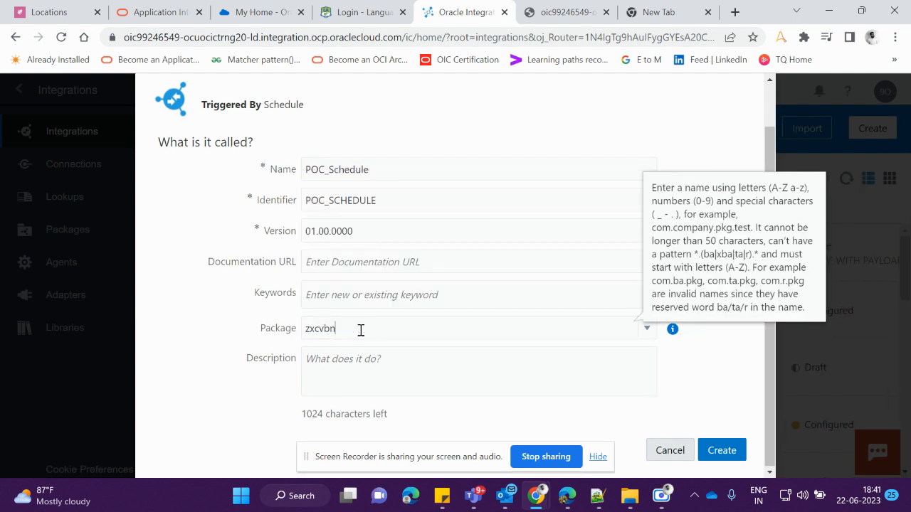
pyautogui.press('BackSpace')
pyautogui.press('BackSpace')
pyautogui.press('BackSpace')
pyautogui.press('BackSpace')
pyautogui.press('BackSpace')
pyautogui.press('BackSpace')
pyautogui.click(644, 331)
pyautogui.click(647, 337)
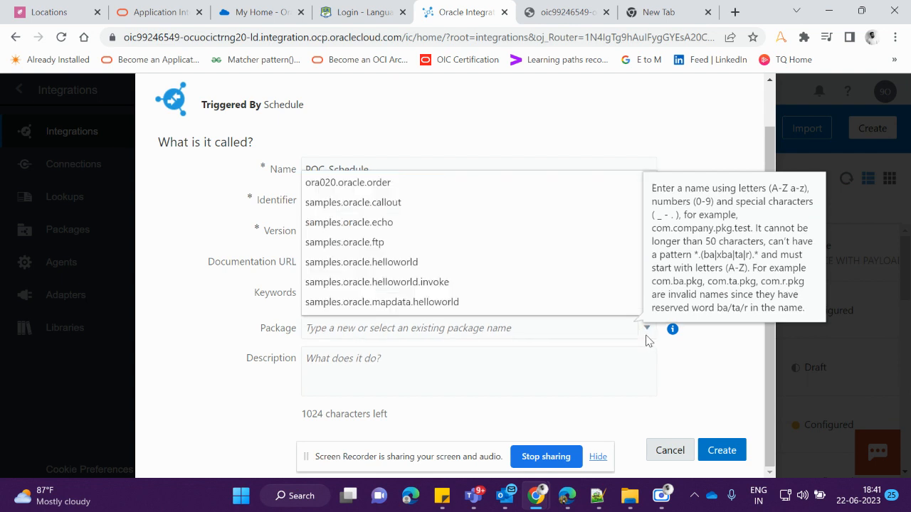
pyautogui.click(728, 367)
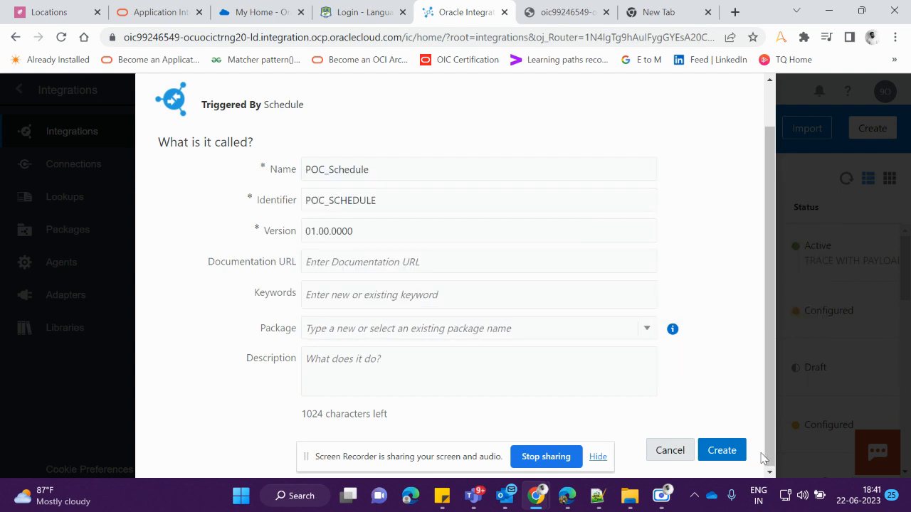
pyautogui.click(722, 450)
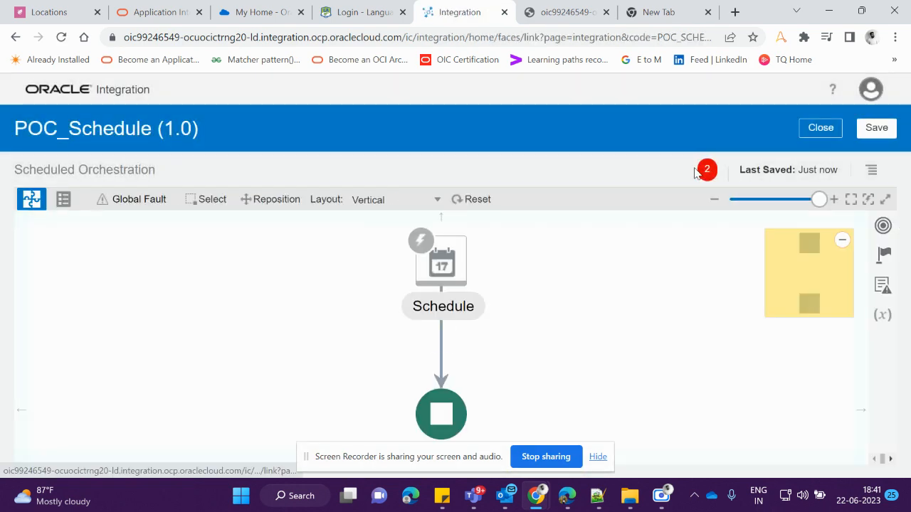
# Open the integration's error panel to review its listed errors
pyautogui.click(447, 334)
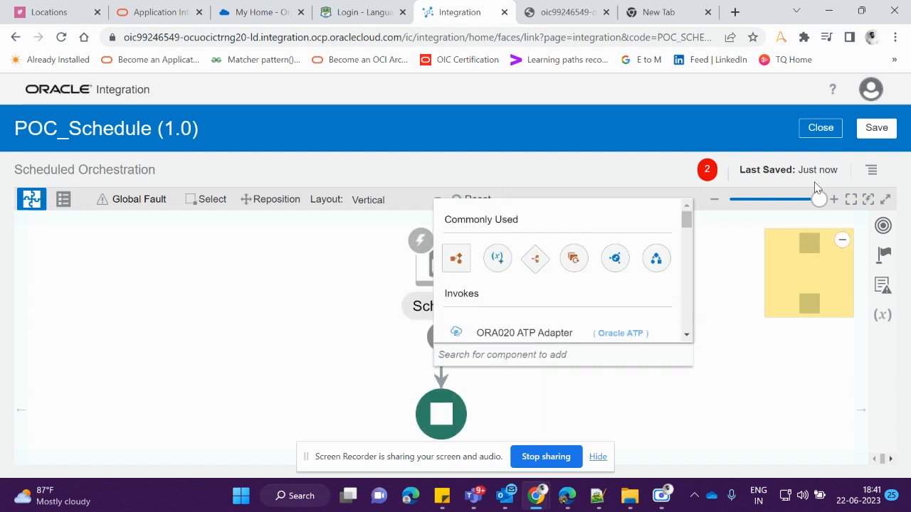
pyautogui.click(707, 170)
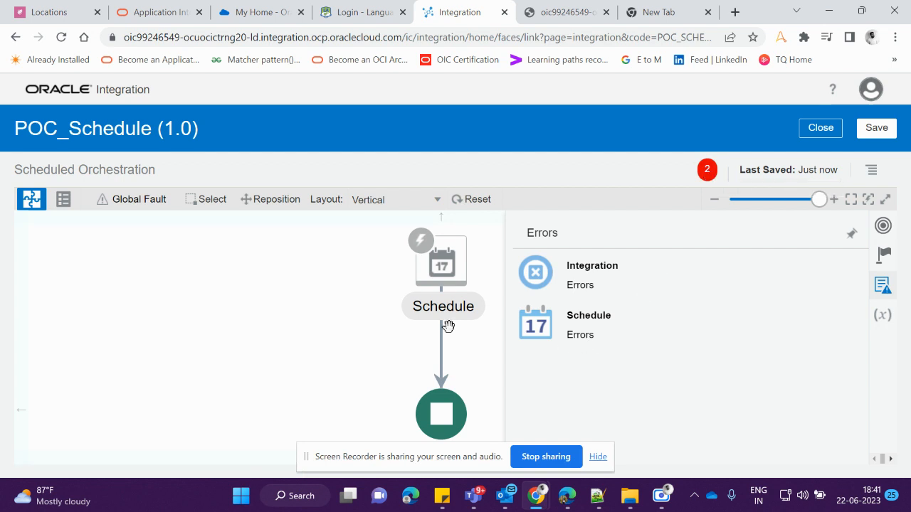
pyautogui.click(316, 307)
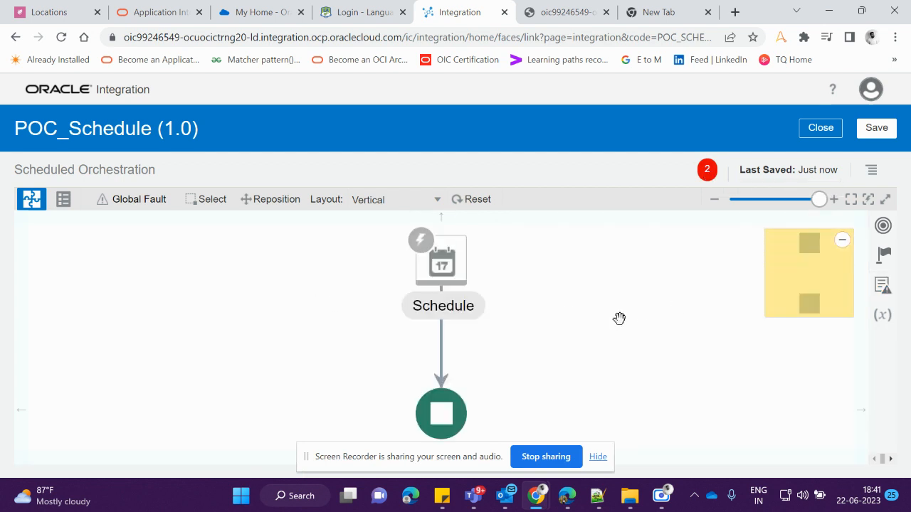
# Try to add a Map action below the Schedule trigger
pyautogui.moveTo(439, 337)
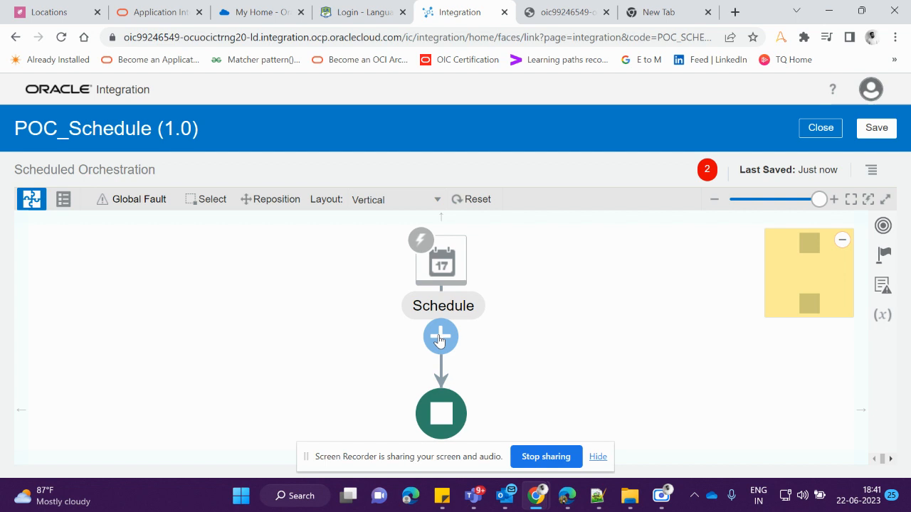
pyautogui.click(439, 339)
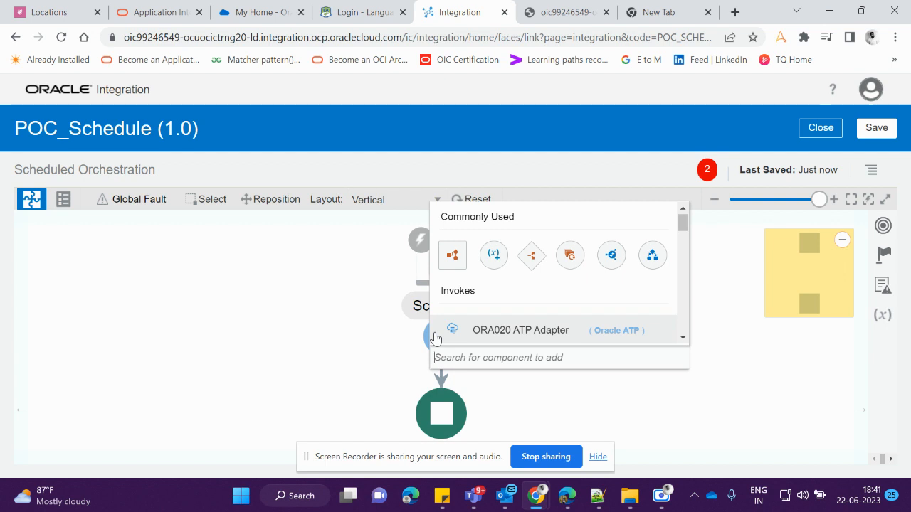
pyautogui.write('ma')
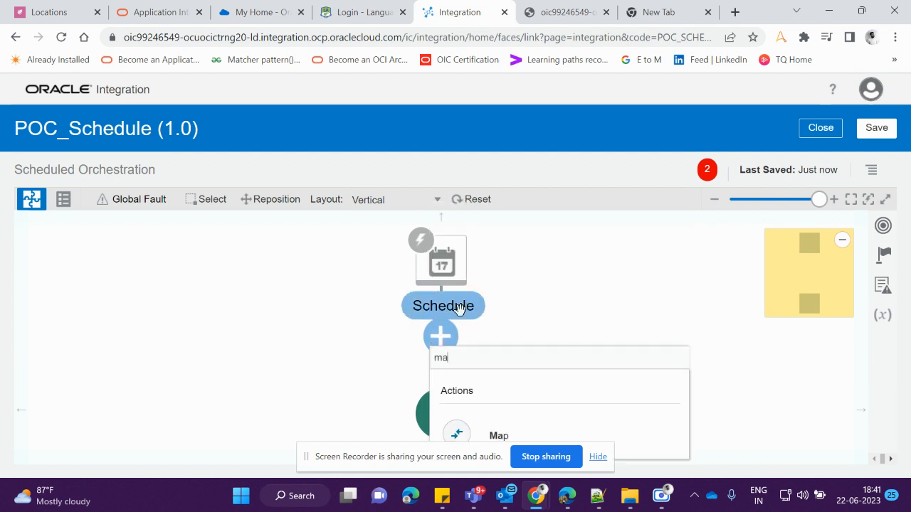
pyautogui.click(466, 429)
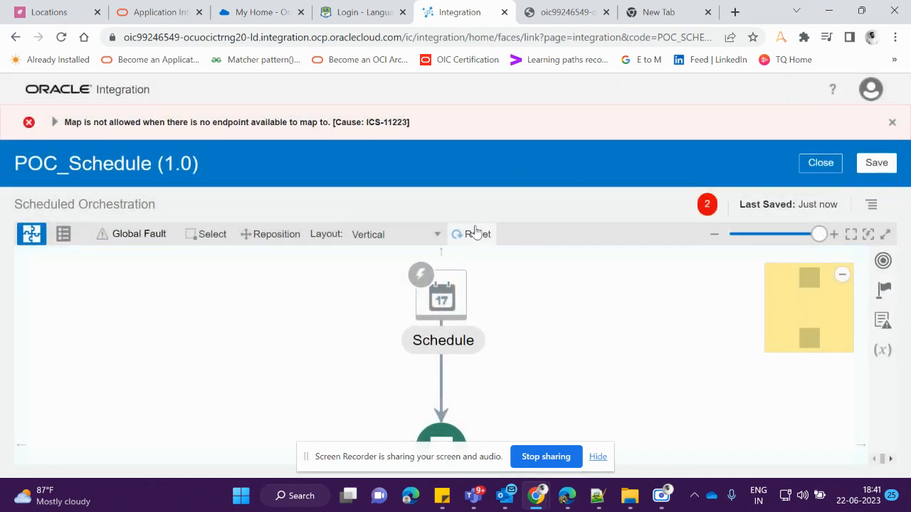
# Add an Assign action named assign below the Schedule trigger
pyautogui.scroll(-3, 485, 322)
pyautogui.scroll(2, 484, 322)
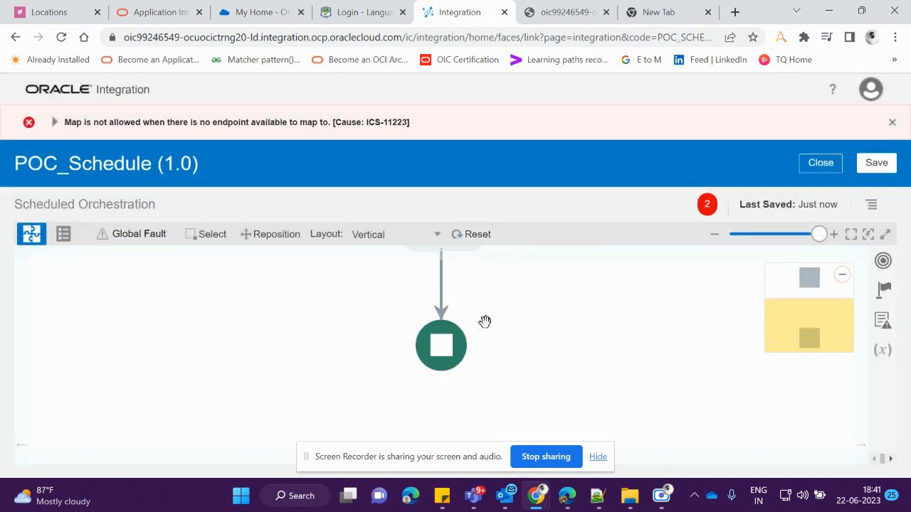
pyautogui.scroll(2, 485, 322)
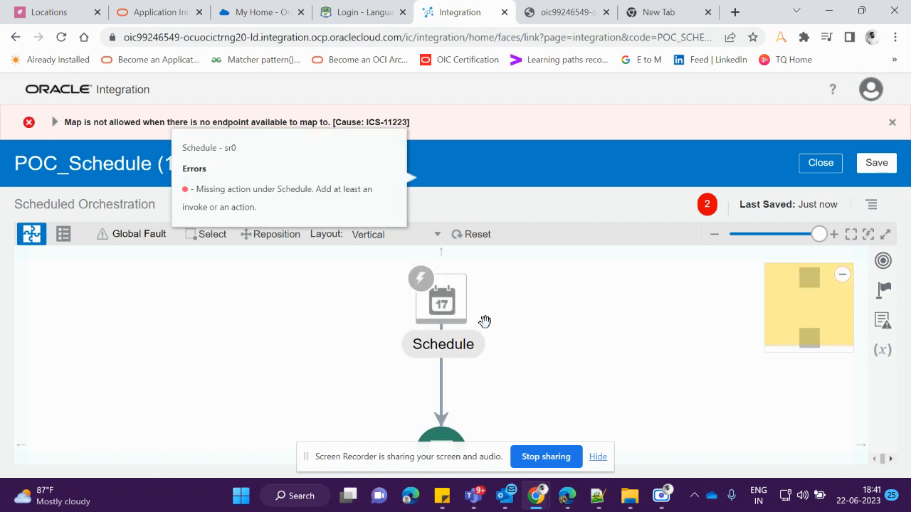
pyautogui.click(439, 384)
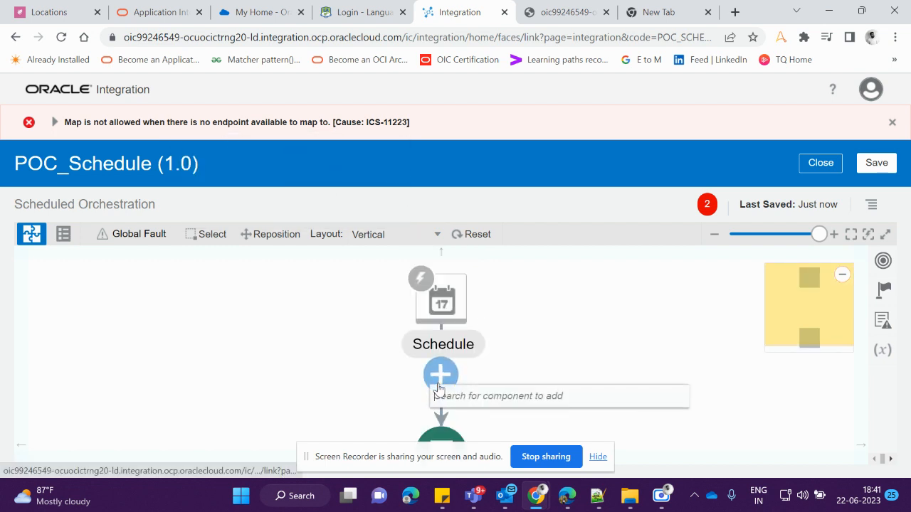
pyautogui.scroll(-3, 498, 314)
pyautogui.click(493, 313)
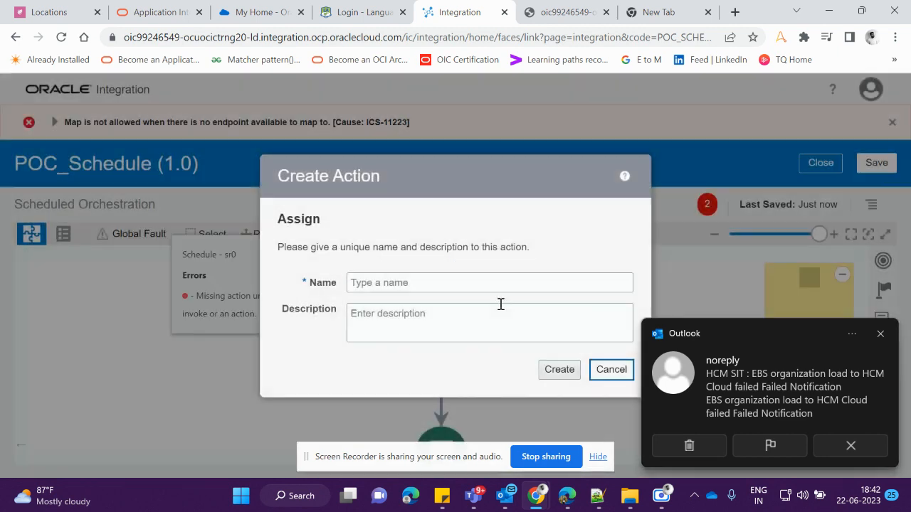
pyautogui.click(470, 283)
pyautogui.write('a')
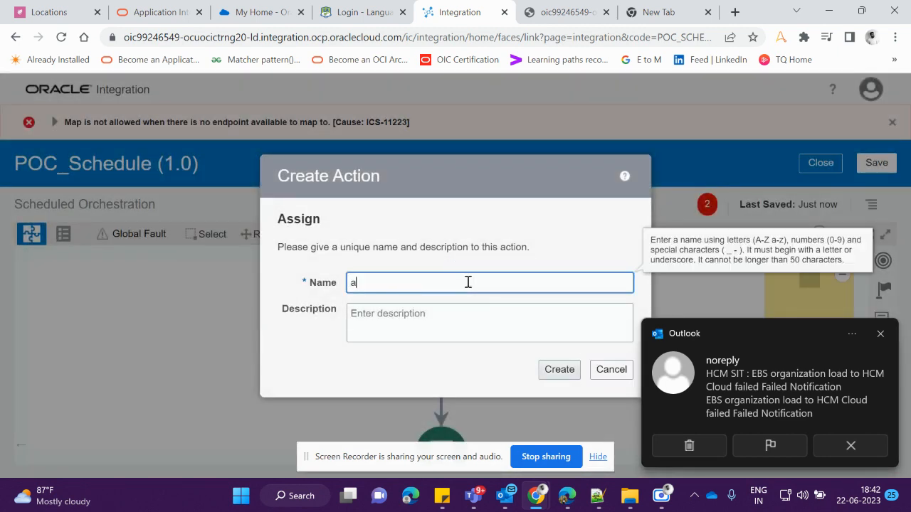
pyautogui.write('ssign')
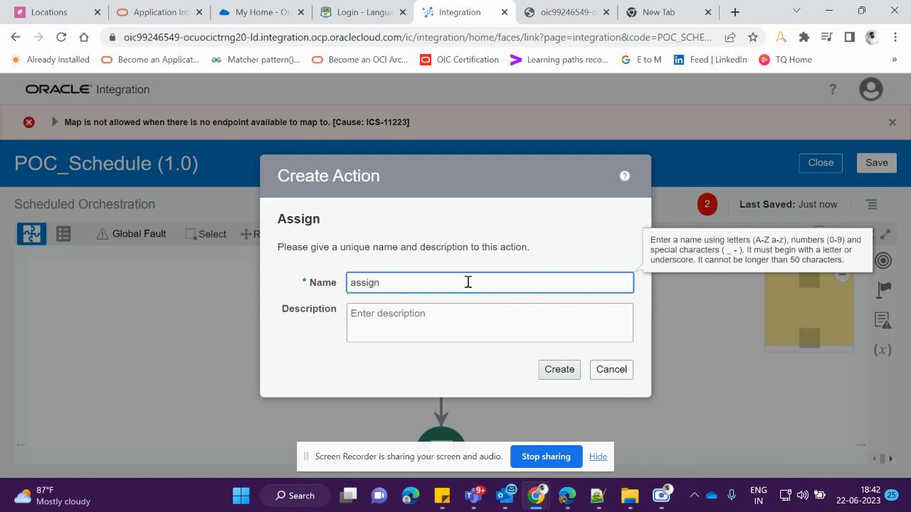
pyautogui.click(566, 372)
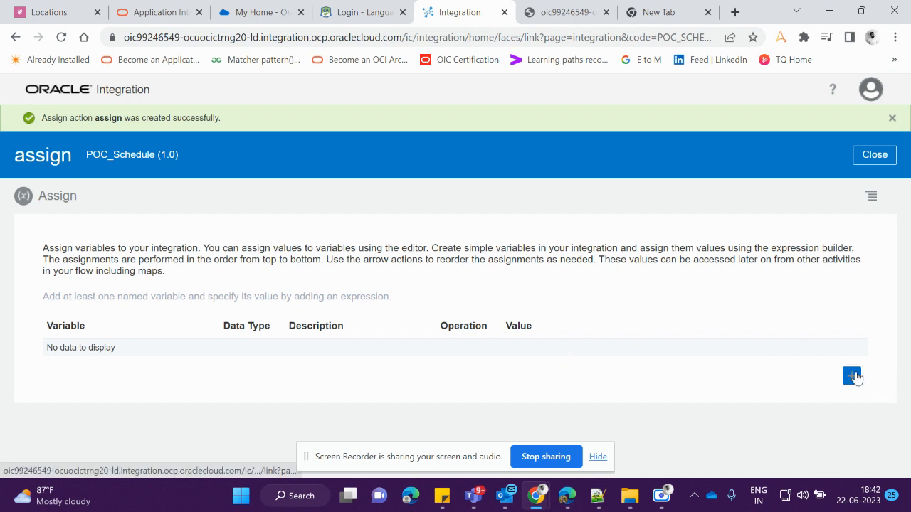
# Add an assignment variable named Data_Var and open its value expression editor
pyautogui.click(853, 376)
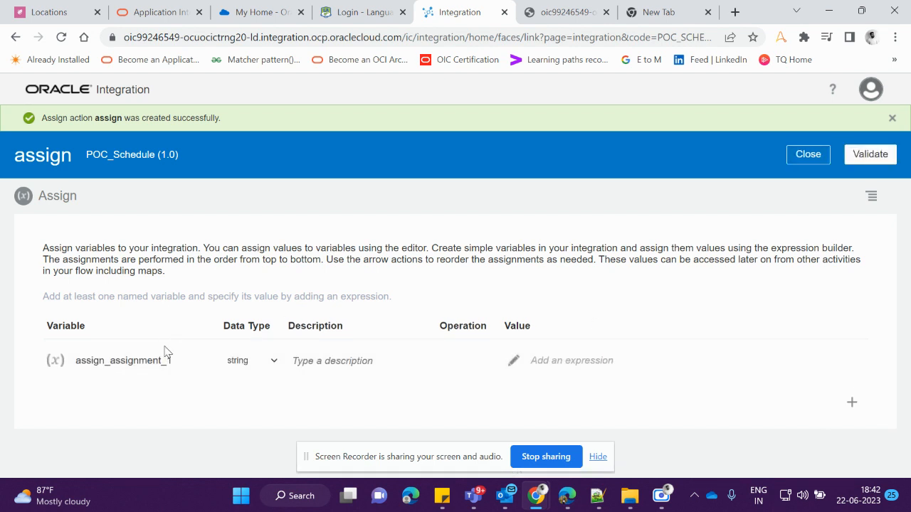
pyautogui.click(175, 361)
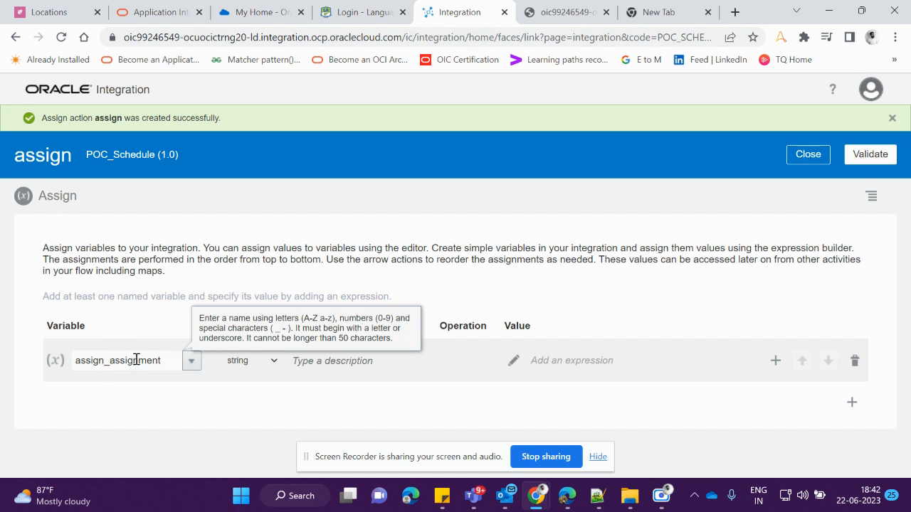
pyautogui.press('BackSpace')
pyautogui.press('BackSpace')
pyautogui.press('BackSpace')
pyautogui.press('BackSpace')
pyautogui.press('BackSpace')
pyautogui.press('BackSpace')
pyautogui.press('BackSpace')
pyautogui.press('BackSpace')
pyautogui.press('BackSpace')
pyautogui.press('BackSpace')
pyautogui.press('BackSpace')
pyautogui.press('BackSpace')
pyautogui.press('BackSpace')
pyautogui.press('BackSpace')
pyautogui.press('BackSpace')
pyautogui.press('BackSpace')
pyautogui.press('BackSpace')
pyautogui.write('Da')
pyautogui.click(512, 366)
pyautogui.click(513, 363)
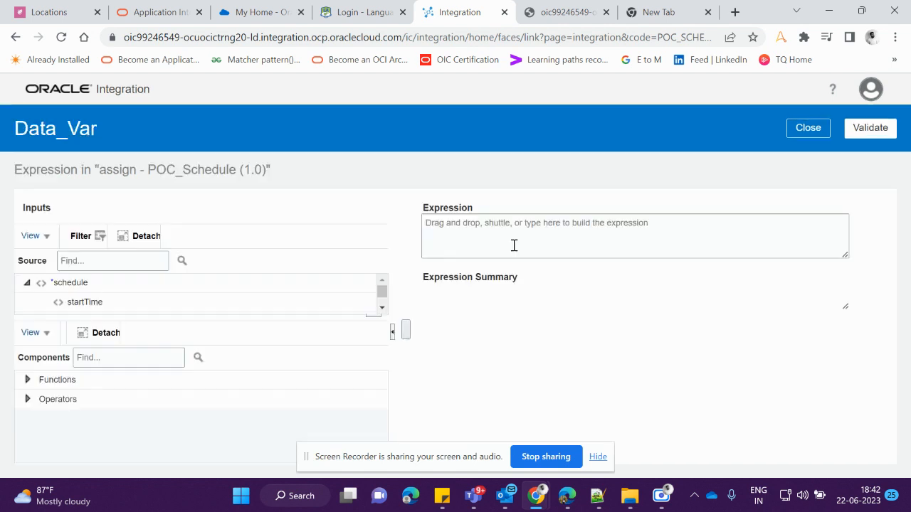
# Set Data_Var's expression to the integration name field from the $self metadata inputs
pyautogui.moveTo(276, 318); pyautogui.dragTo(271, 443)
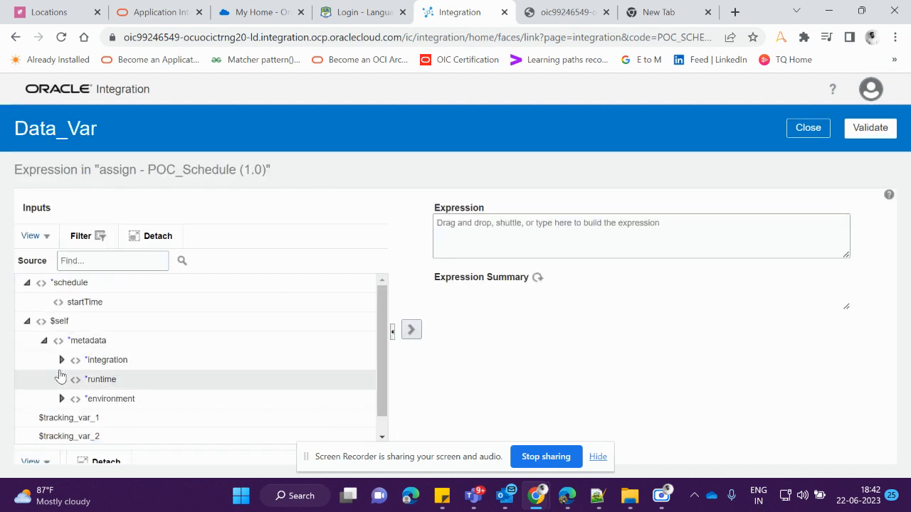
pyautogui.click(62, 359)
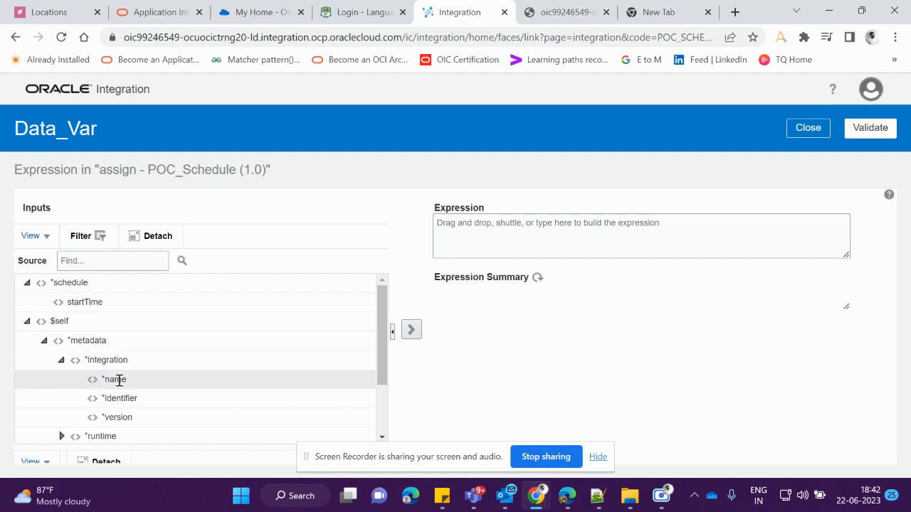
pyautogui.moveTo(118, 380); pyautogui.dragTo(535, 249)
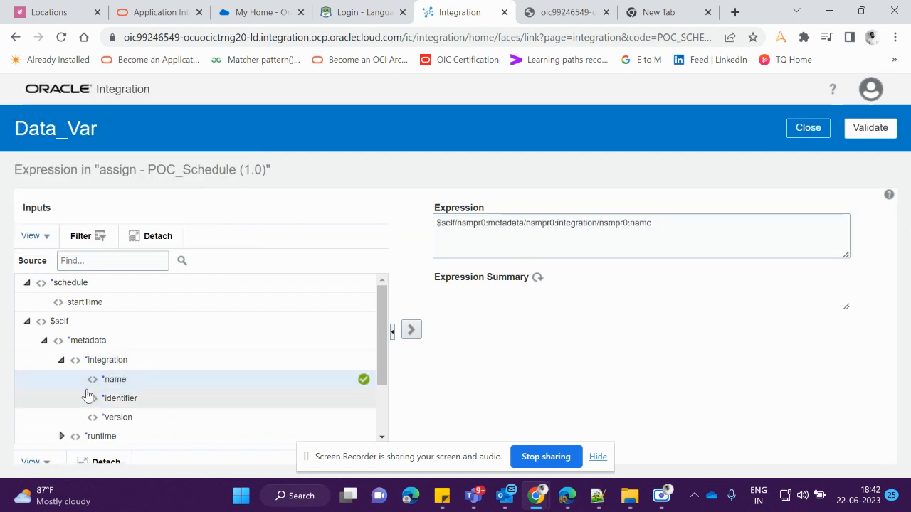
pyautogui.scroll(-1, 113, 407)
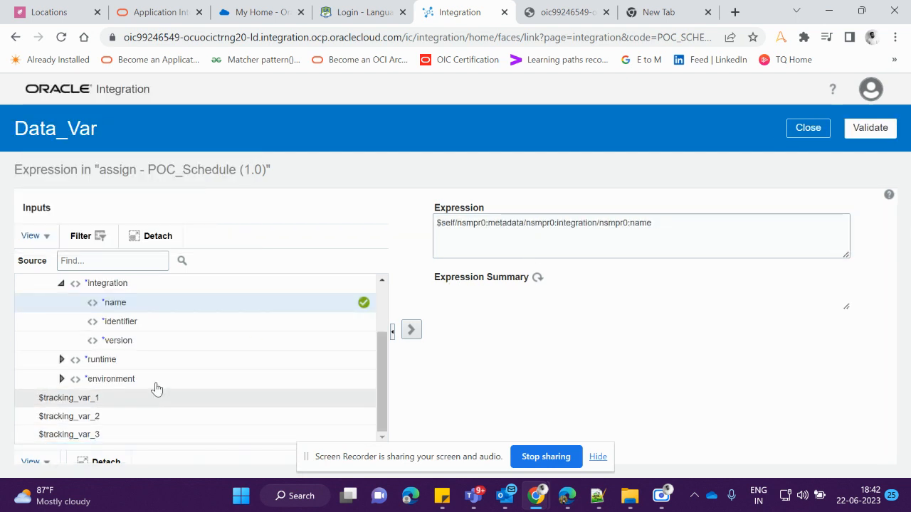
# Browse the runtime metadata fields and the function categories available in the expression editor
pyautogui.scroll(1, 206, 353)
pyautogui.scroll(-1, 205, 354)
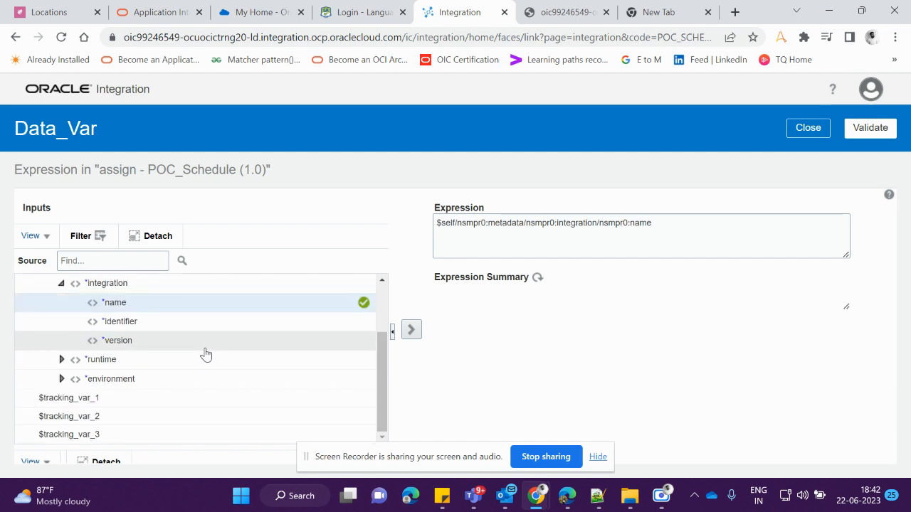
pyautogui.click(61, 361)
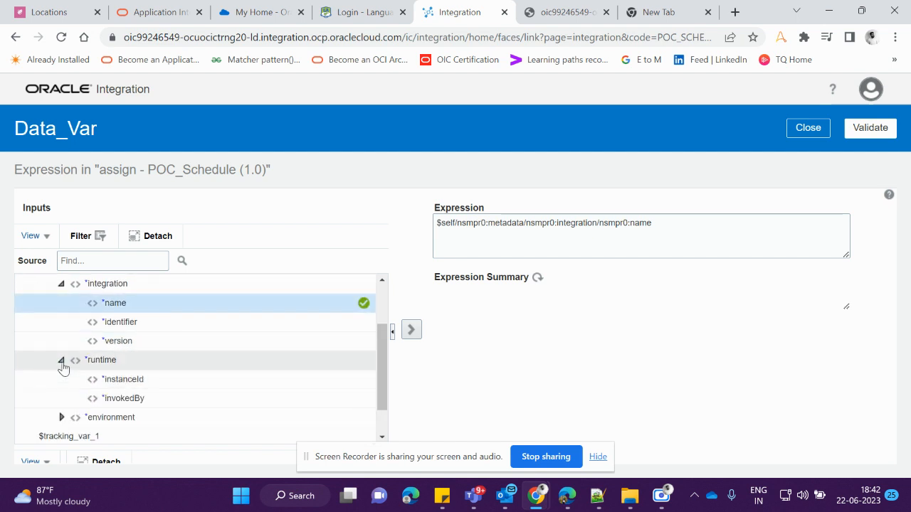
pyautogui.moveTo(123, 381)
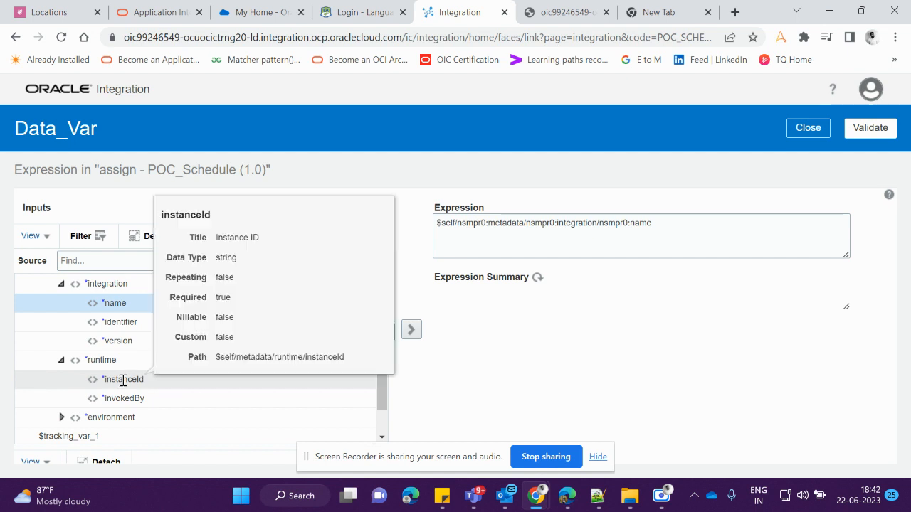
pyautogui.scroll(-1, 123, 380)
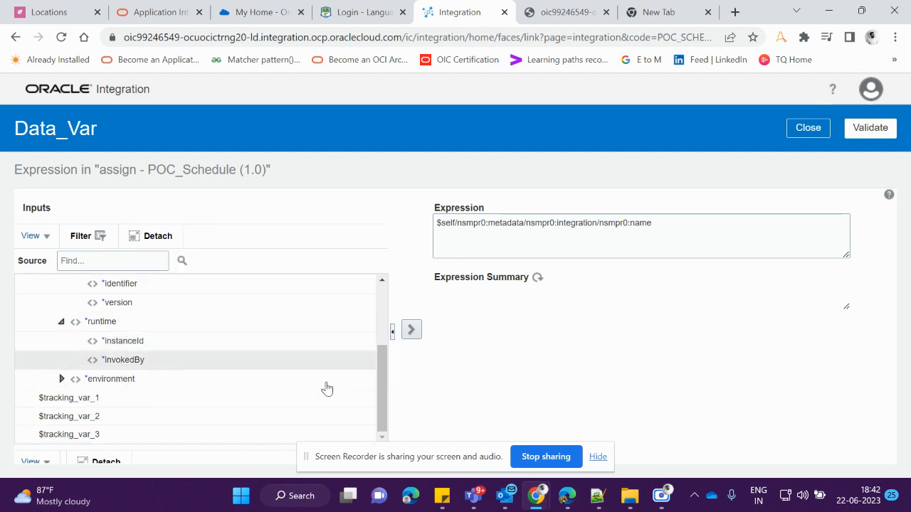
pyautogui.moveTo(233, 445); pyautogui.dragTo(156, 360)
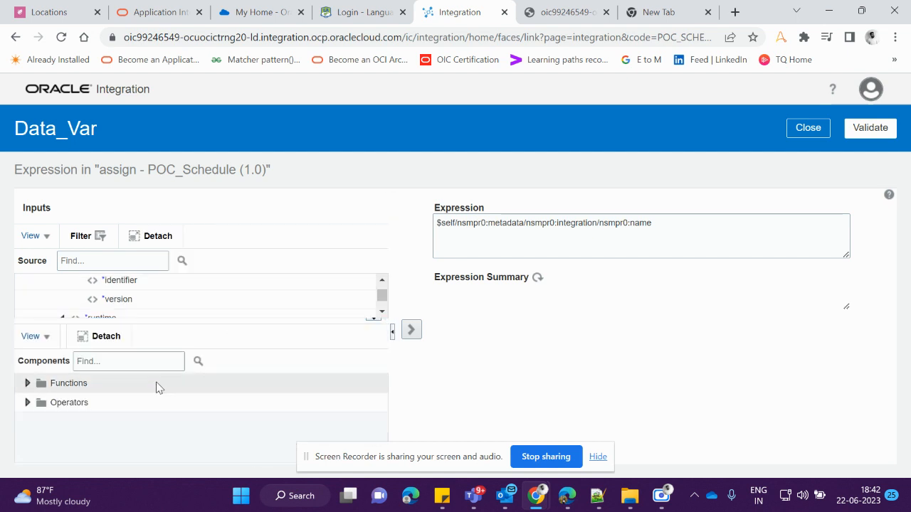
pyautogui.click(29, 382)
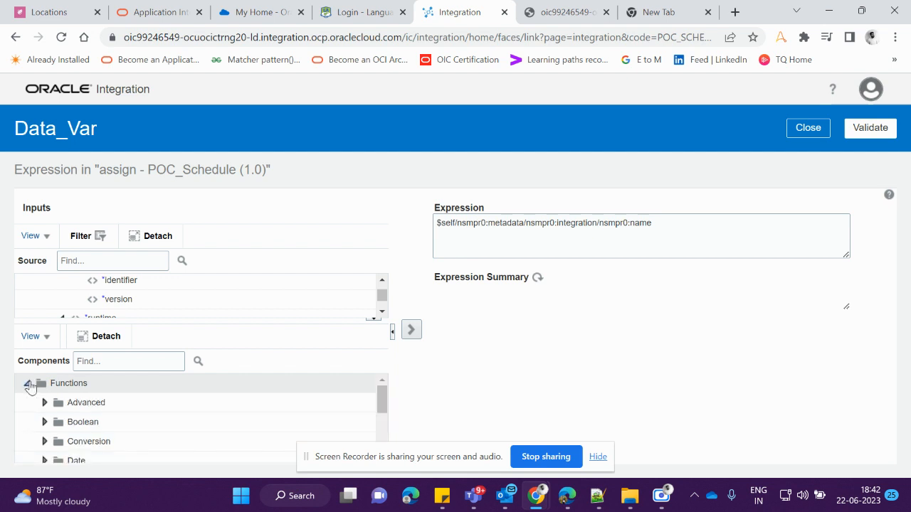
pyautogui.scroll(-2, 69, 441)
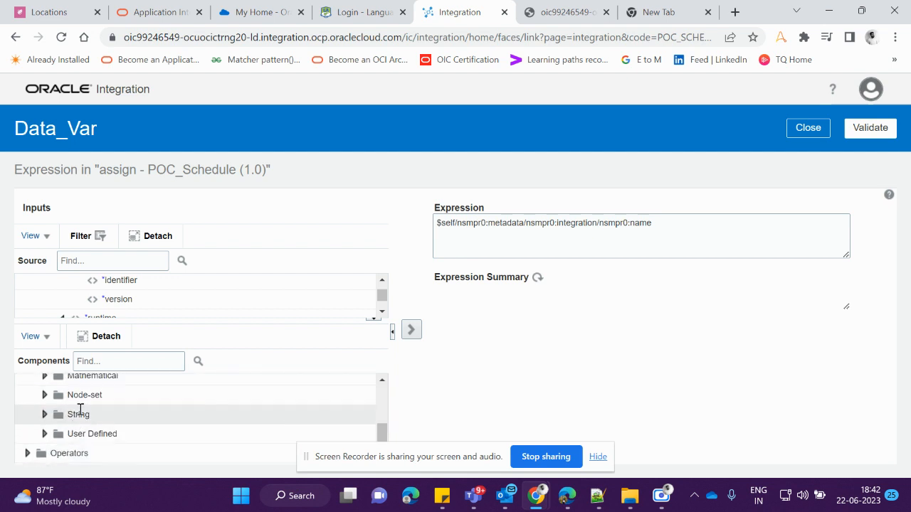
pyautogui.scroll(5, 84, 409)
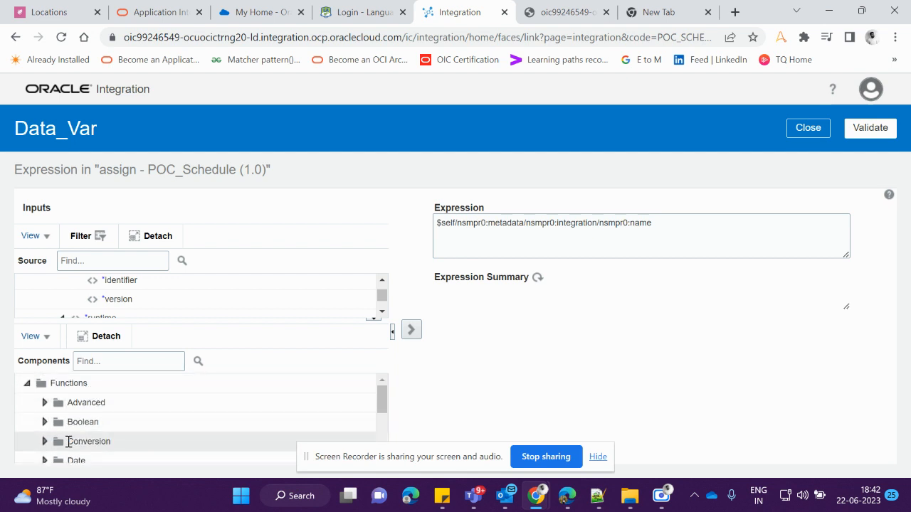
pyautogui.scroll(-3, 67, 427)
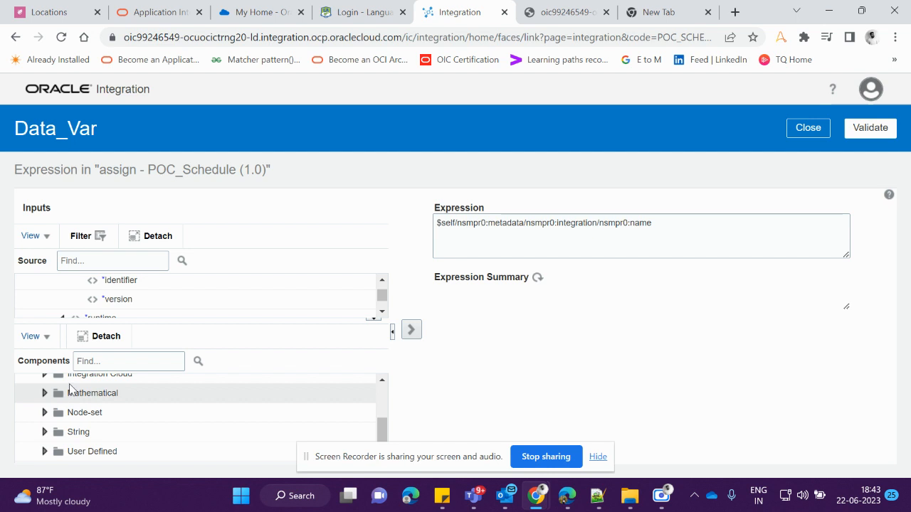
pyautogui.click(41, 397)
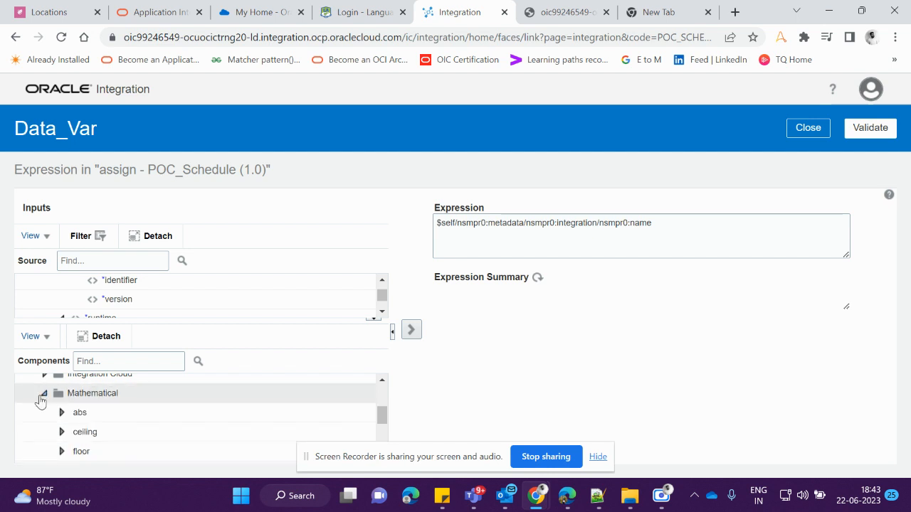
pyautogui.click(41, 397)
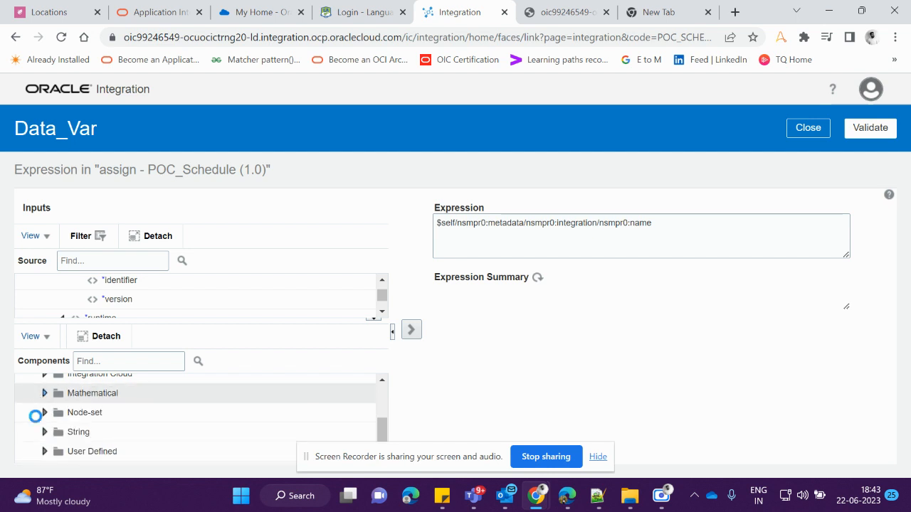
pyautogui.click(44, 432)
pyautogui.scroll(-2, 61, 417)
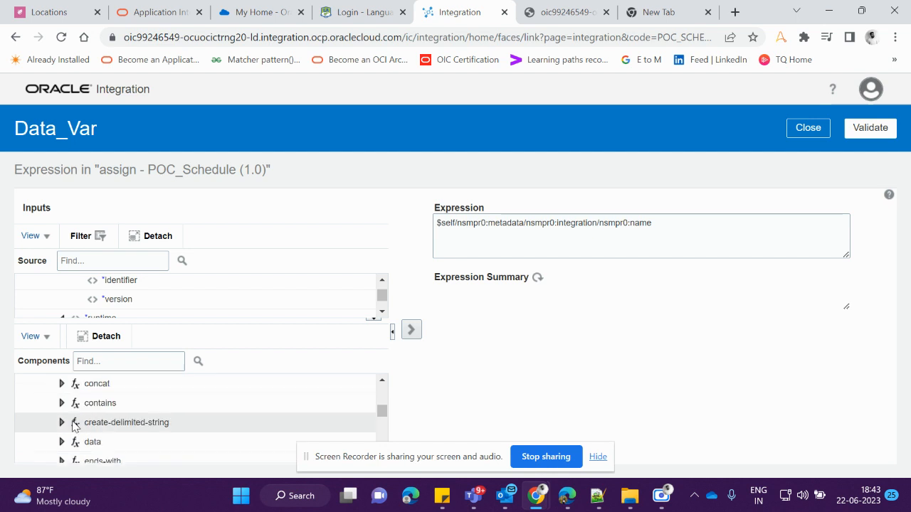
pyautogui.scroll(2, 63, 415)
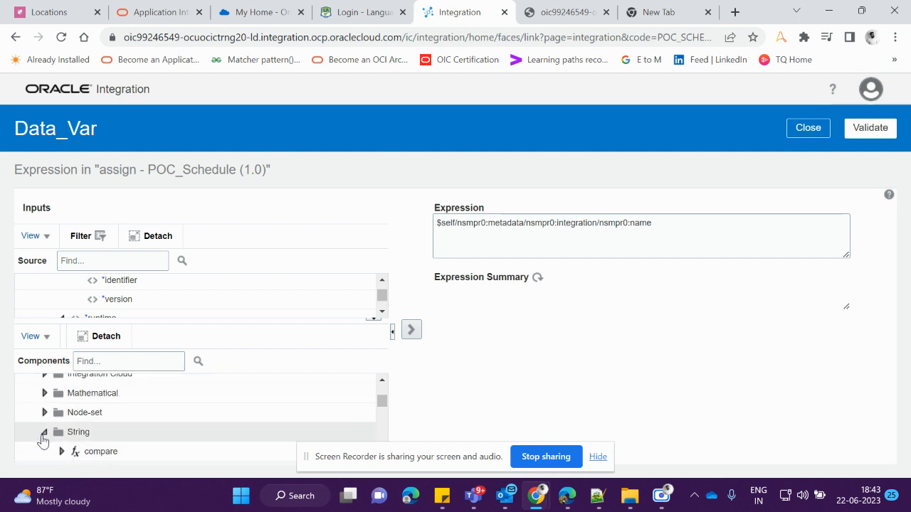
pyautogui.click(44, 432)
pyautogui.scroll(-1, 44, 432)
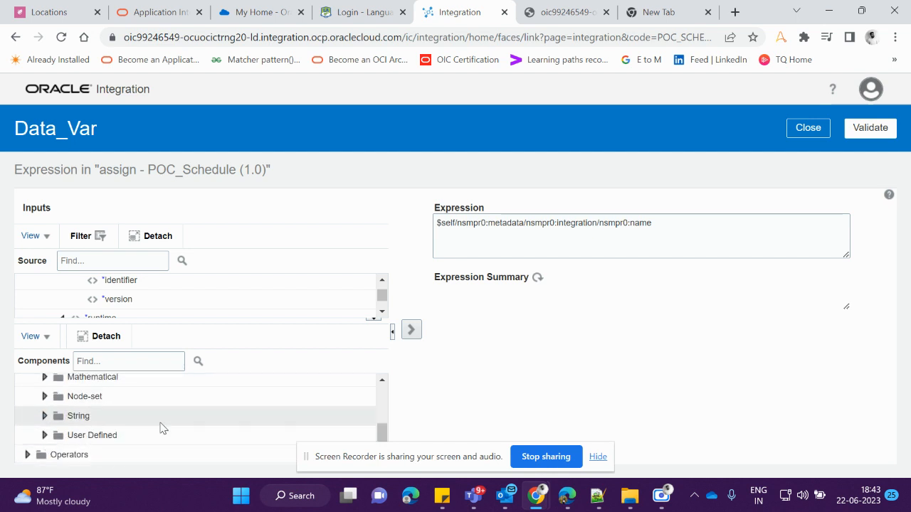
pyautogui.scroll(3, 162, 426)
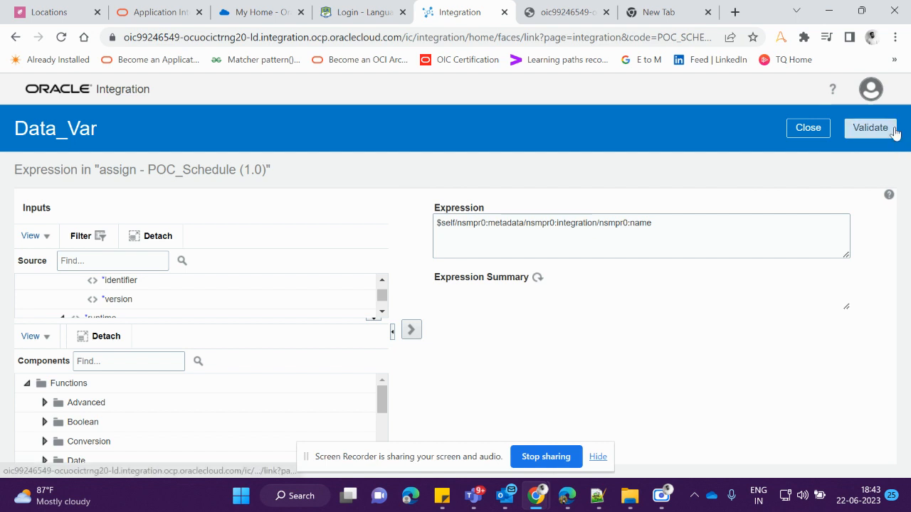
# Validate Data_Var's expression, close the Assign action editor and save the integration
pyautogui.click(870, 128)
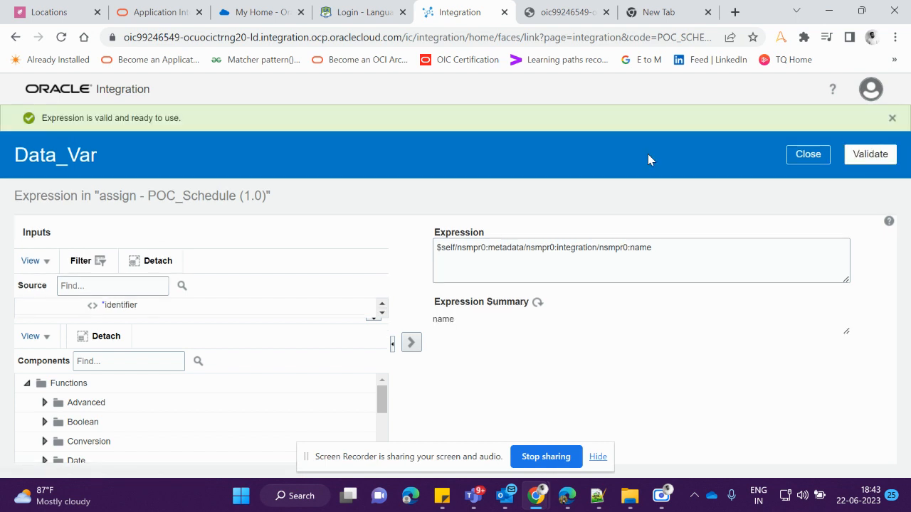
pyautogui.click(813, 160)
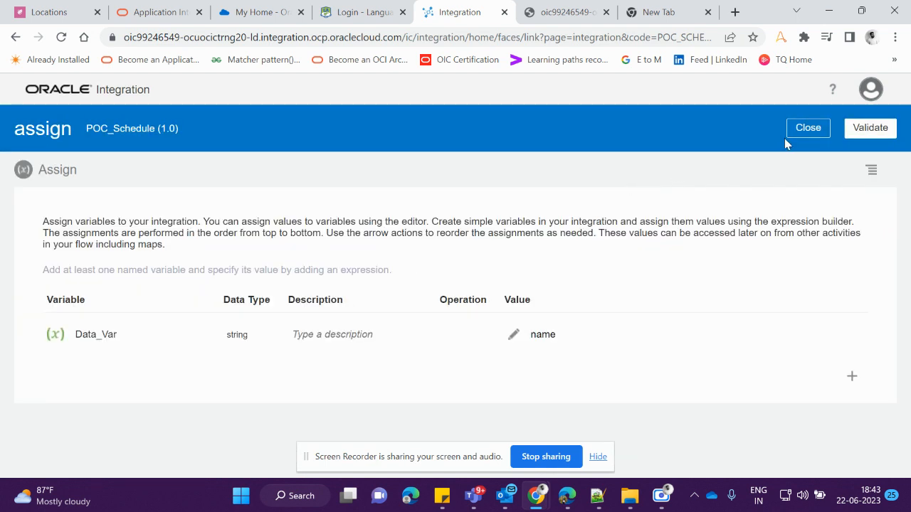
pyautogui.click(808, 128)
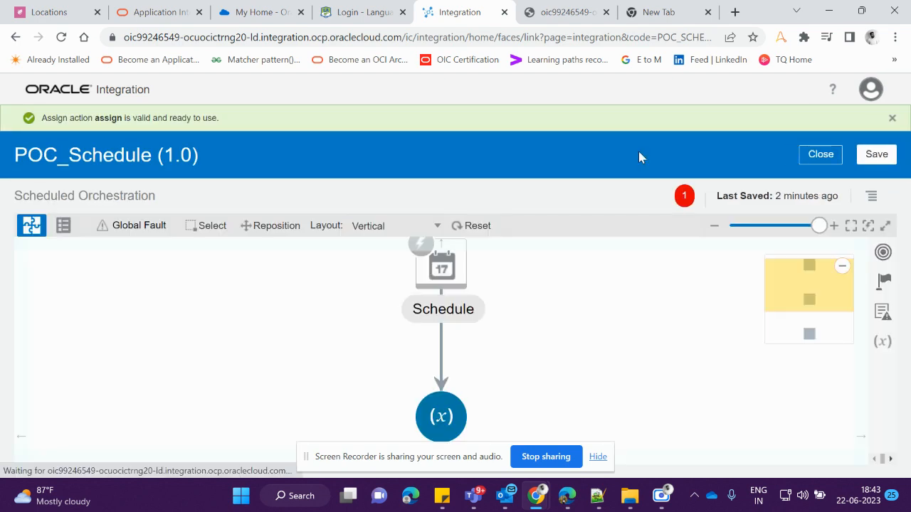
pyautogui.click(886, 158)
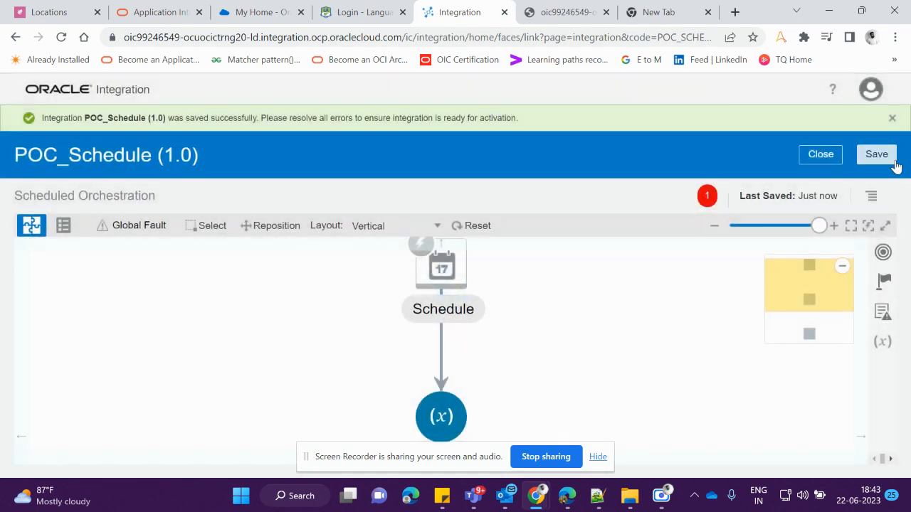
# Try to add a Map action below the assign action
pyautogui.scroll(-3, 464, 362)
pyautogui.scroll(1, 464, 365)
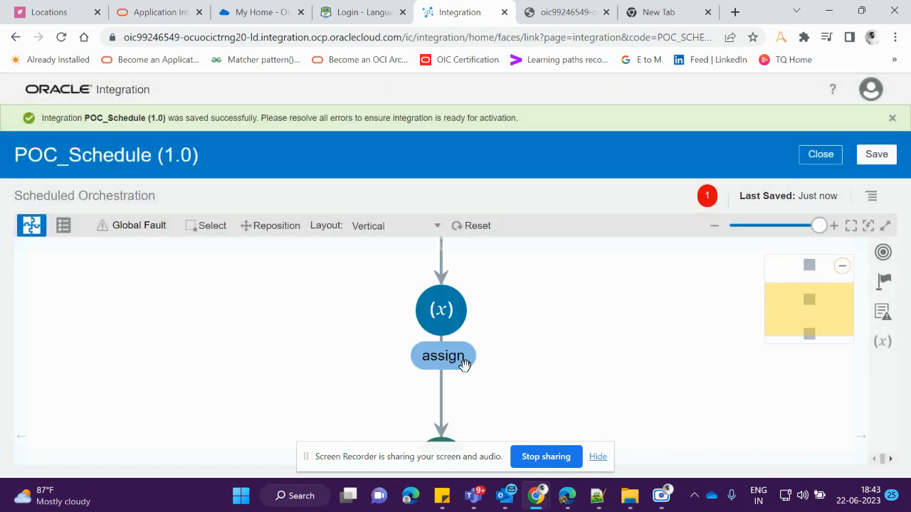
pyautogui.scroll(-1, 463, 364)
pyautogui.scroll(1, 463, 365)
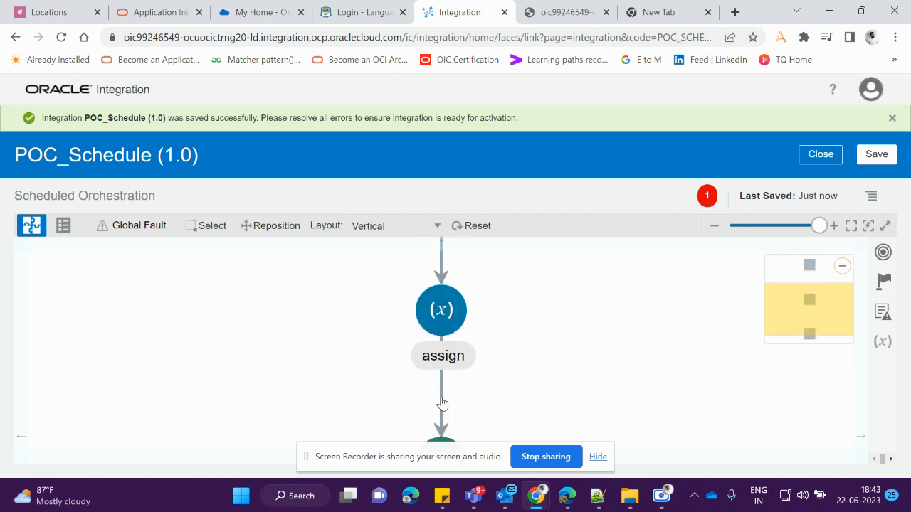
pyautogui.click(439, 387)
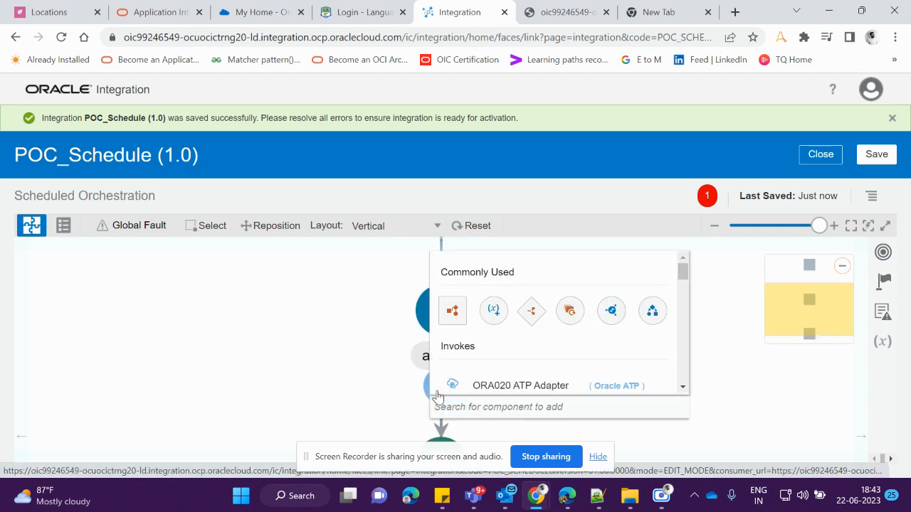
pyautogui.write('map')
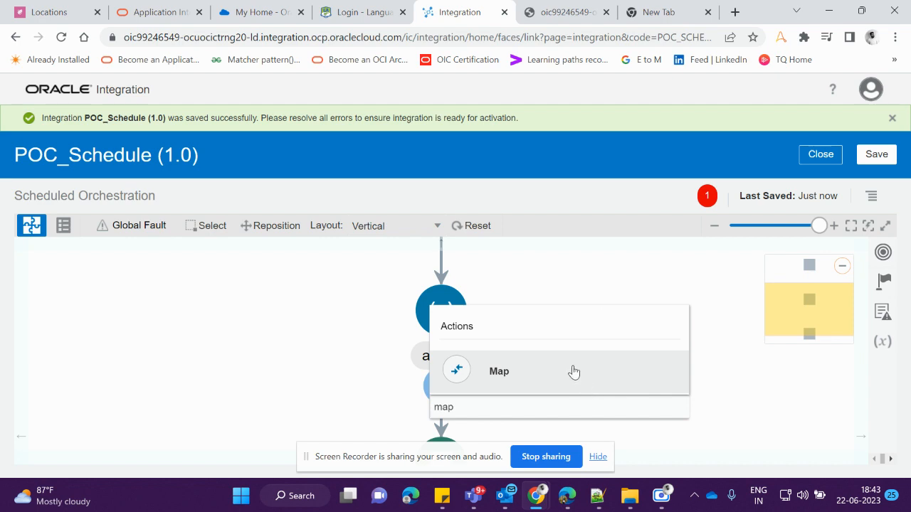
pyautogui.click(574, 372)
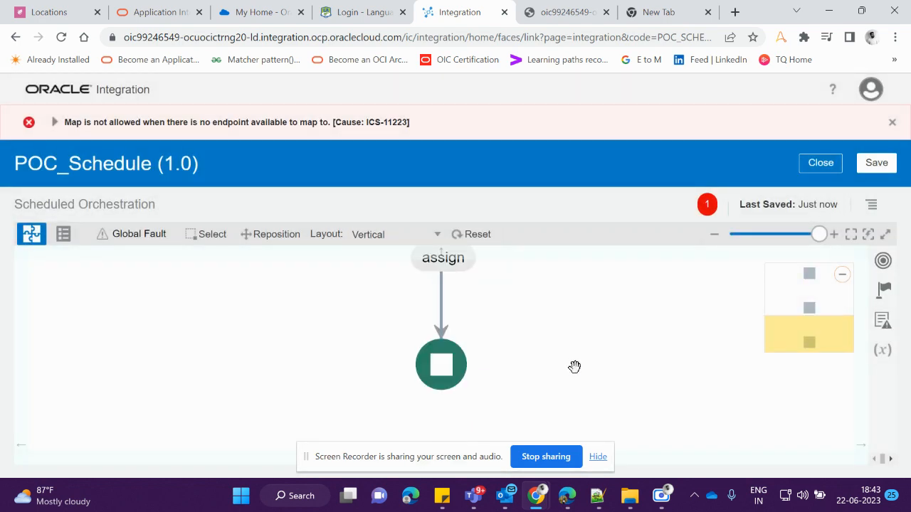
pyautogui.scroll(3, 574, 366)
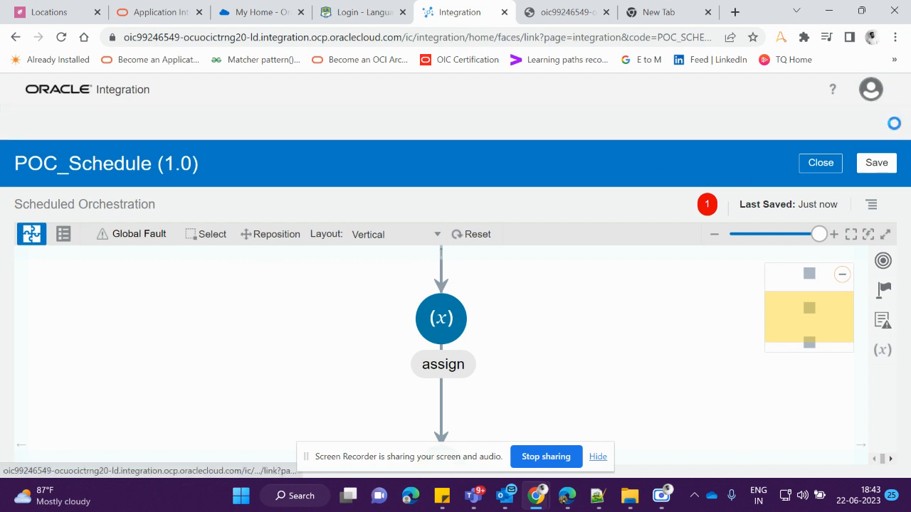
pyautogui.click(892, 124)
pyautogui.moveTo(461, 464); pyautogui.dragTo(781, 456)
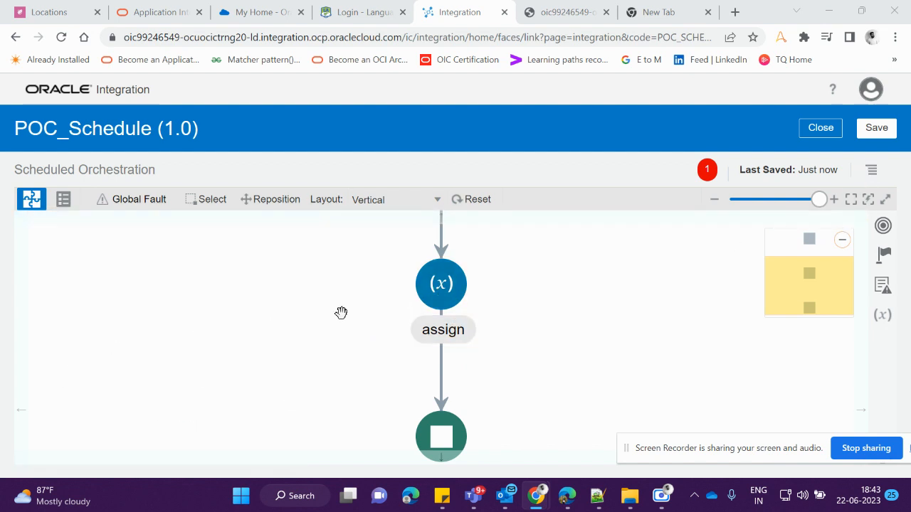
# Switch the integration canvas layout to Horizontal
pyautogui.scroll(2, 464, 301)
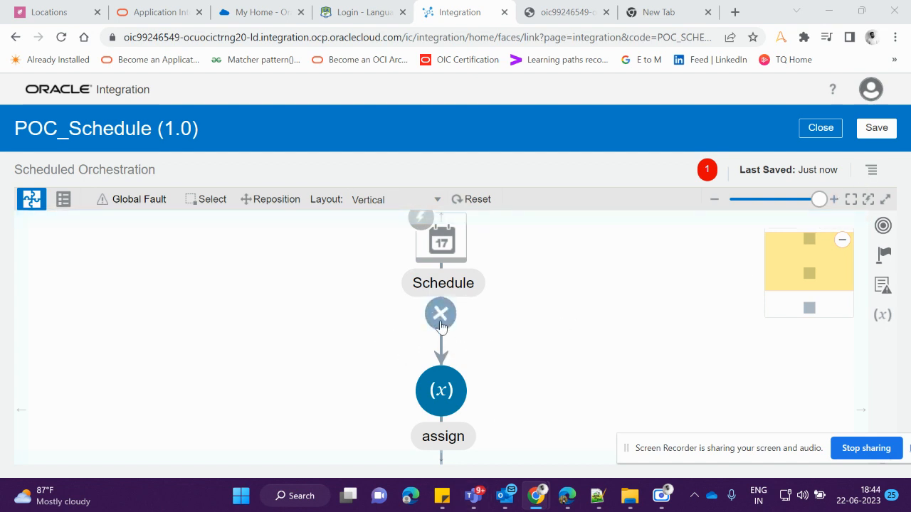
pyautogui.scroll(-2, 463, 306)
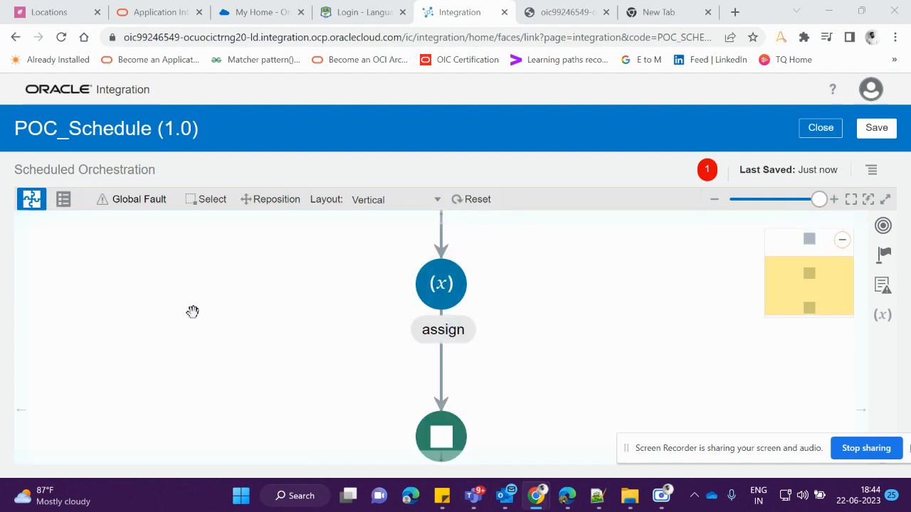
pyautogui.click(389, 201)
pyautogui.click(380, 222)
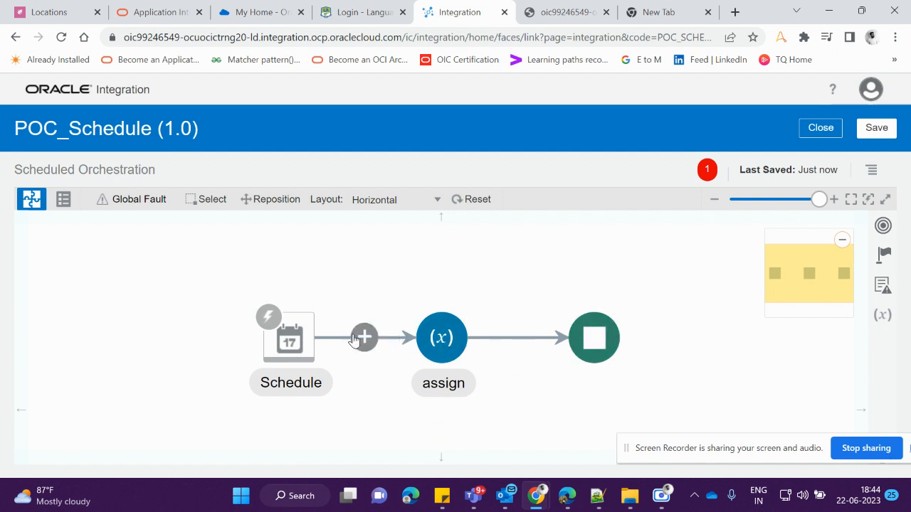
# Insert a Note action between the Schedule trigger and the assign action
pyautogui.click(363, 337)
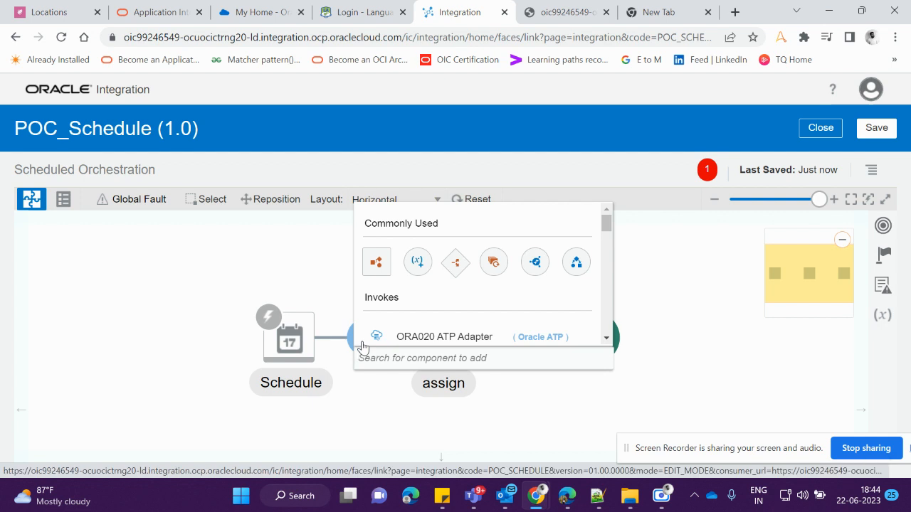
pyautogui.write('n')
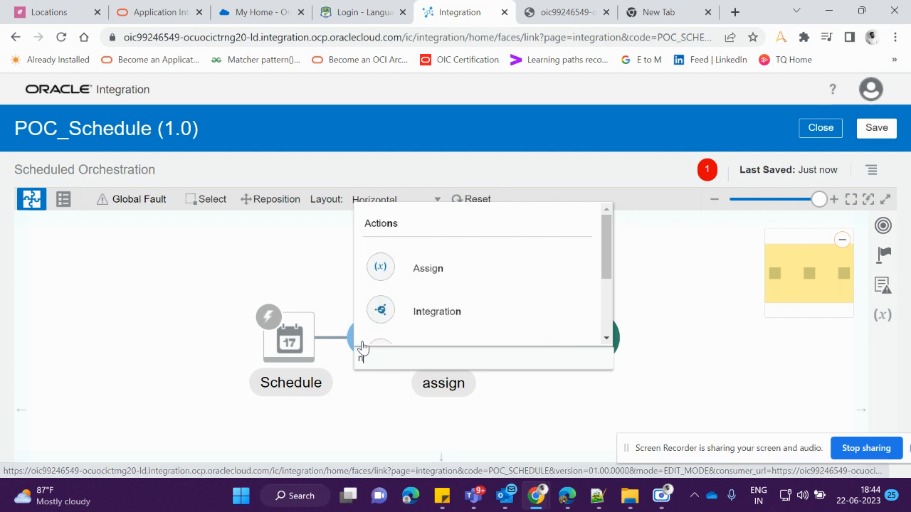
pyautogui.write('o')
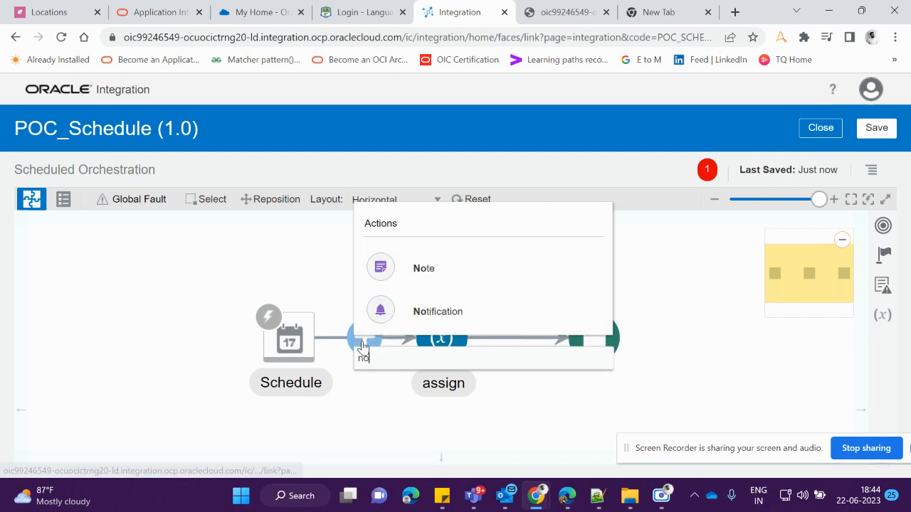
pyautogui.click(427, 266)
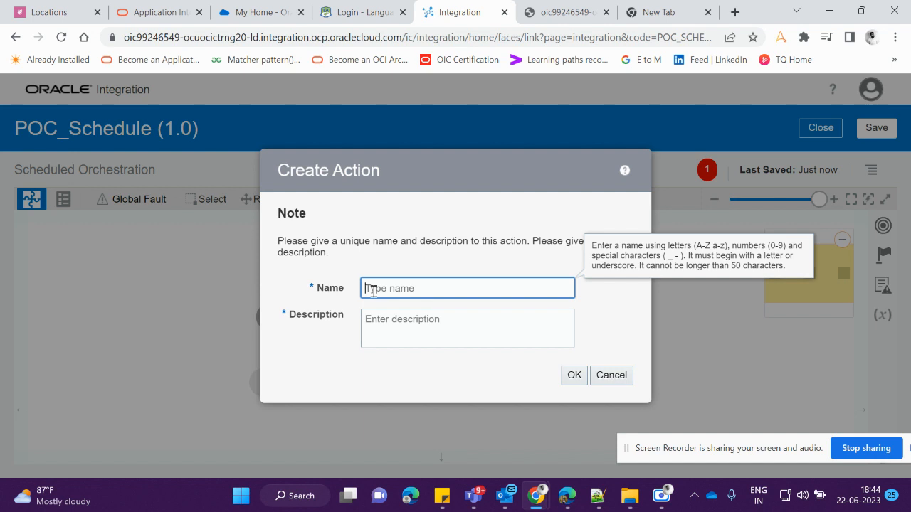
# Name the Note action Note_Data, give it the description Data, and create it
pyautogui.write('L')
pyautogui.press('BackSpace')
pyautogui.press('BackSpace')
pyautogui.press('BackSpace')
pyautogui.click(396, 331)
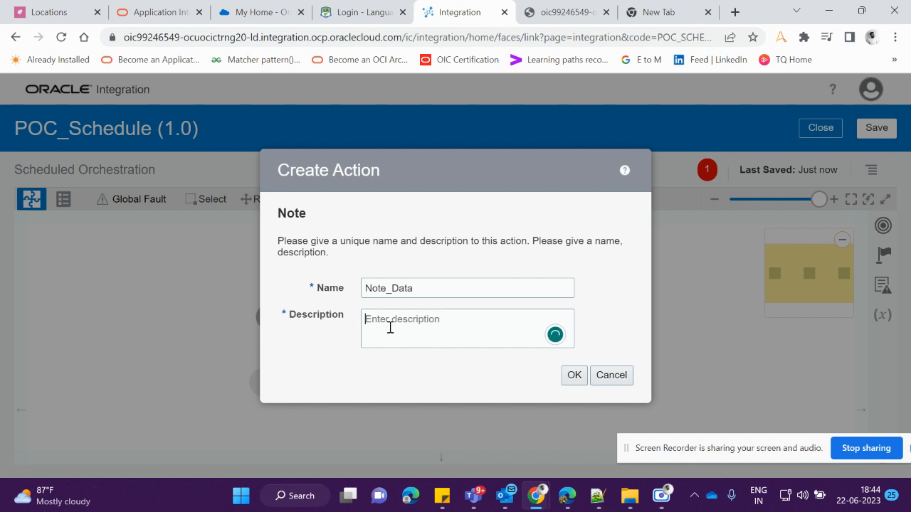
pyautogui.write('Data')
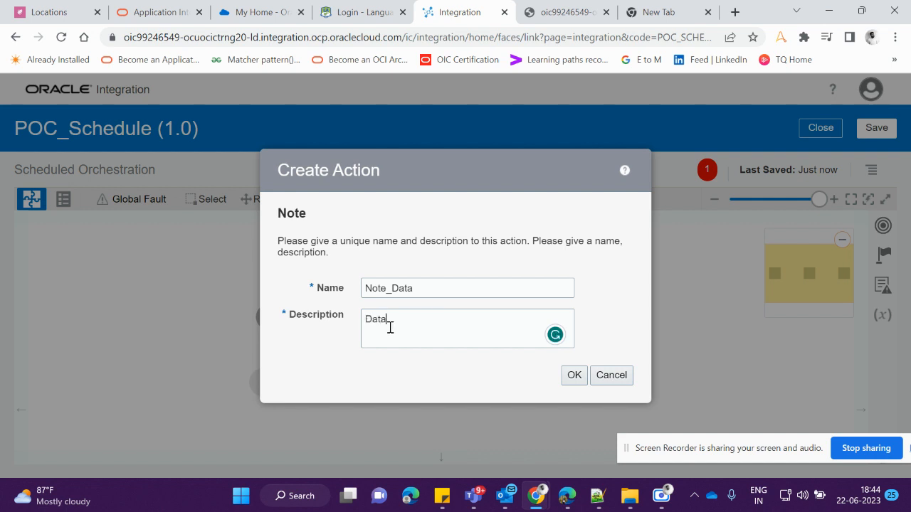
pyautogui.click(573, 377)
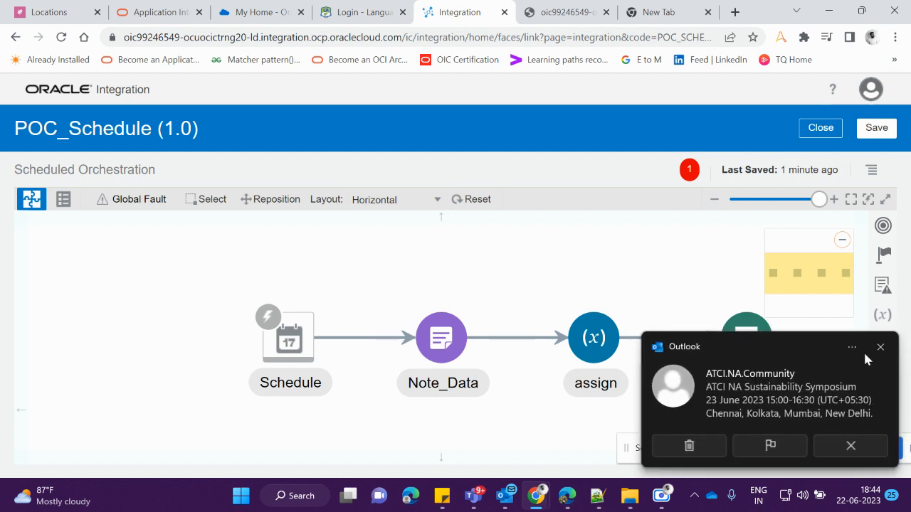
# Set the schedule's startTime as the integration's primary tracking field
pyautogui.click(880, 347)
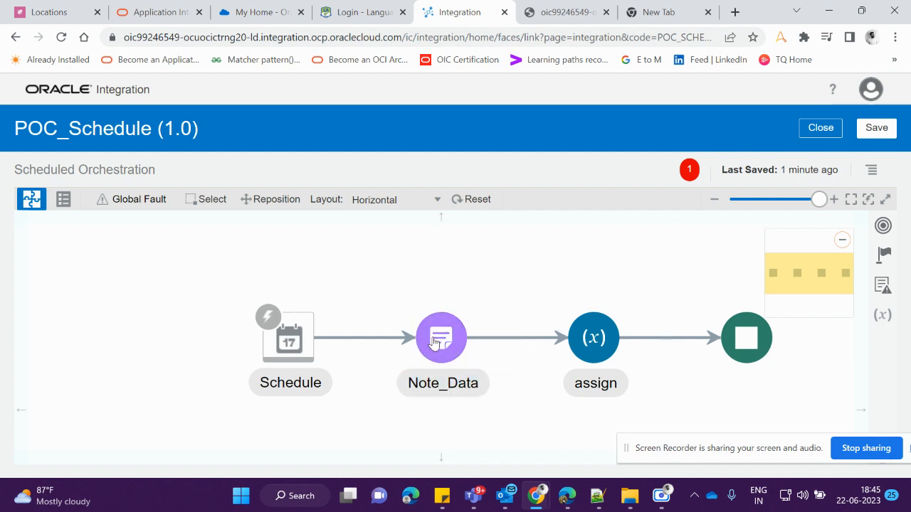
pyautogui.click(871, 169)
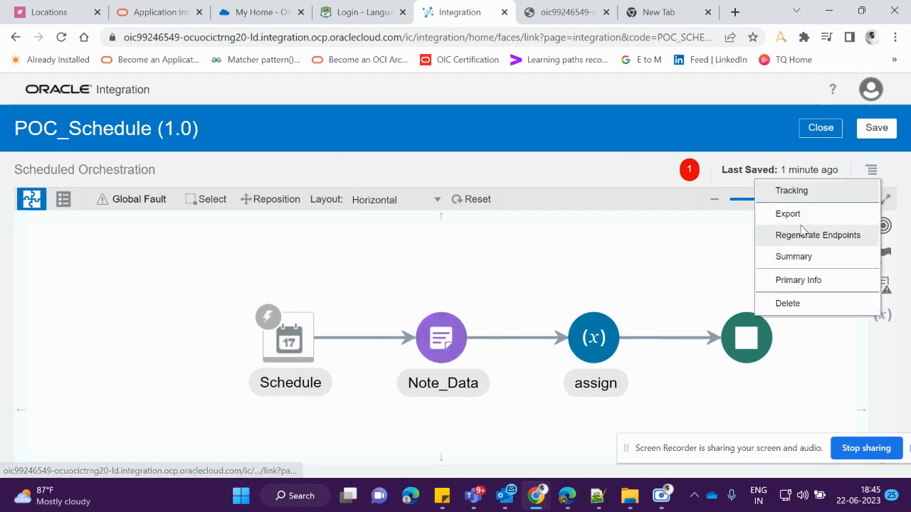
pyautogui.click(791, 191)
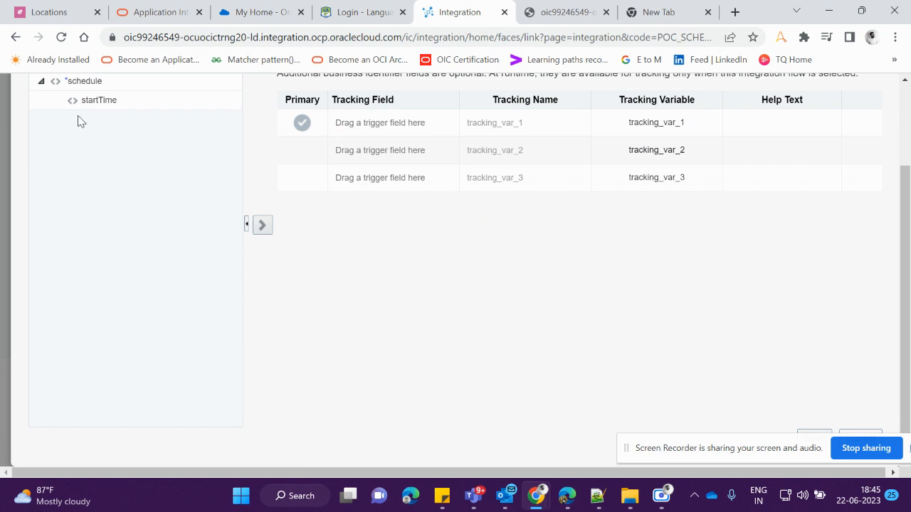
pyautogui.moveTo(90, 100); pyautogui.dragTo(356, 121)
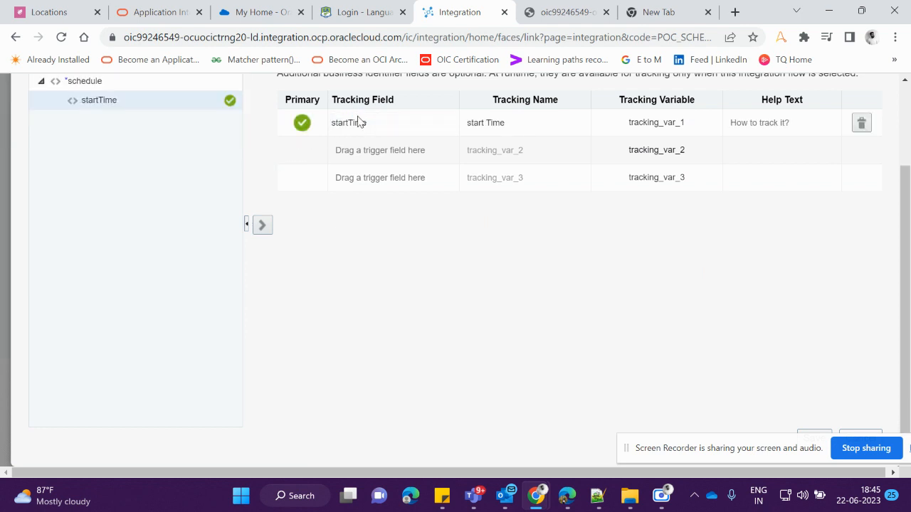
pyautogui.click(814, 437)
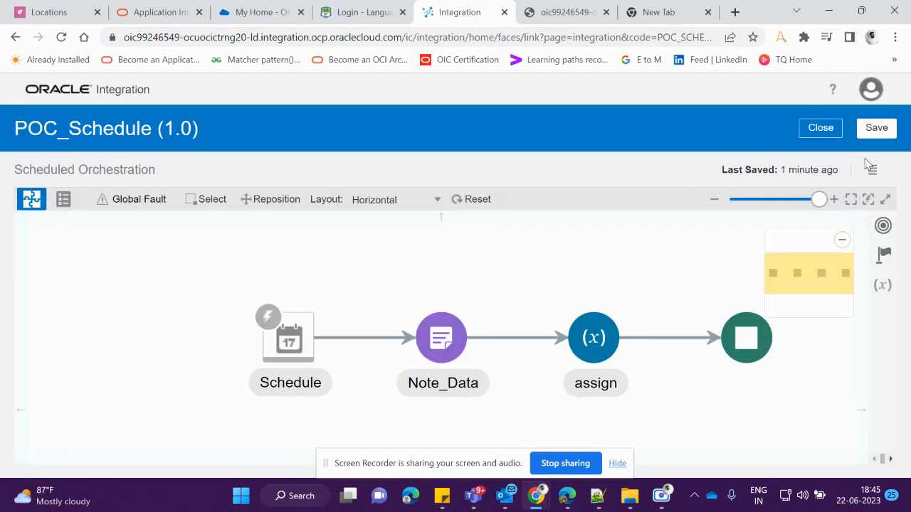
# Save the integration
pyautogui.moveTo(800, 267); pyautogui.dragTo(815, 271)
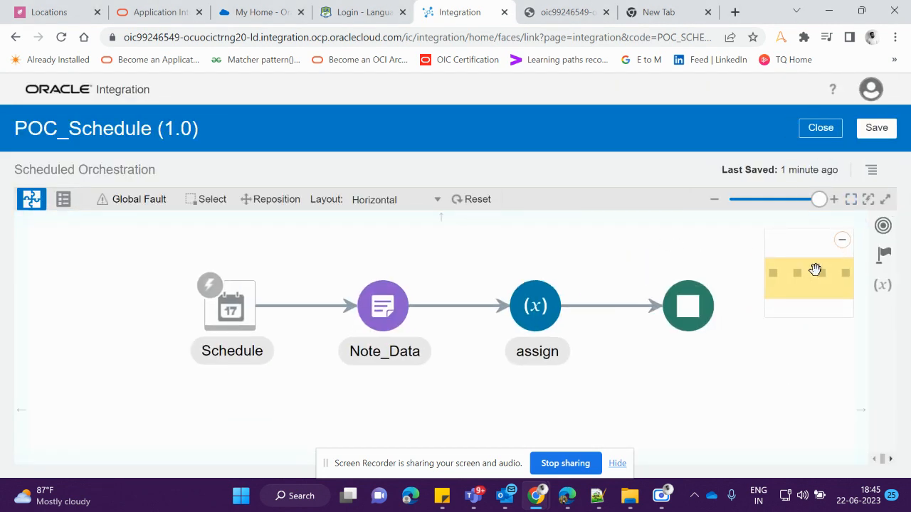
pyautogui.click(876, 128)
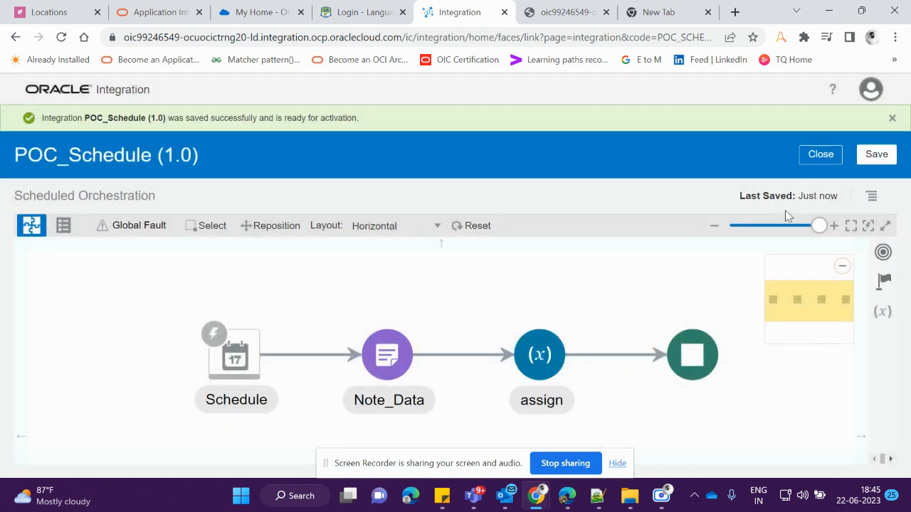
pyautogui.click(774, 232)
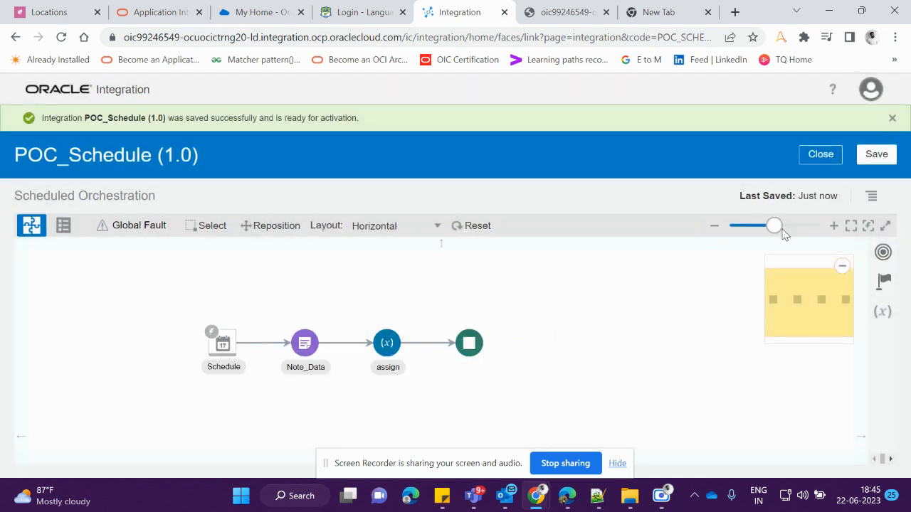
pyautogui.moveTo(782, 231); pyautogui.dragTo(789, 226)
pyautogui.click(861, 162)
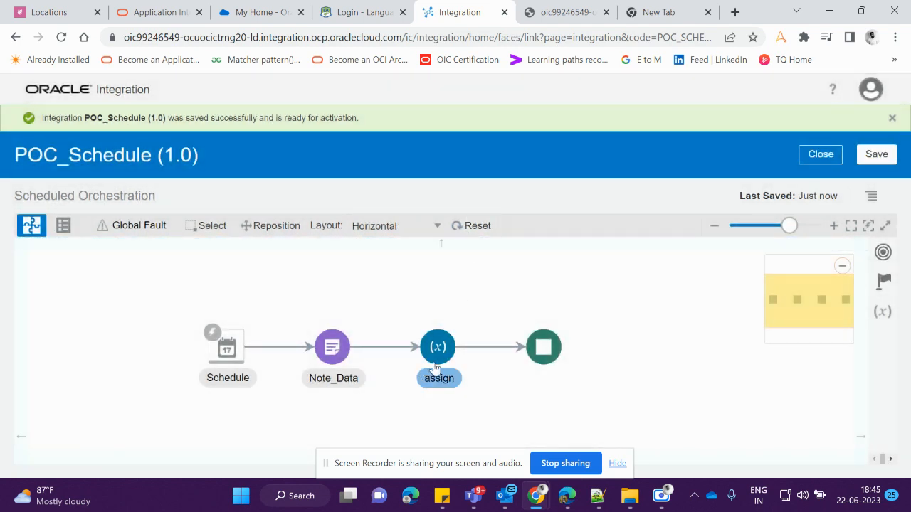
pyautogui.moveTo(438, 355); pyautogui.dragTo(664, 236)
pyautogui.scroll(2, 598, 338)
pyautogui.scroll(-3, 598, 340)
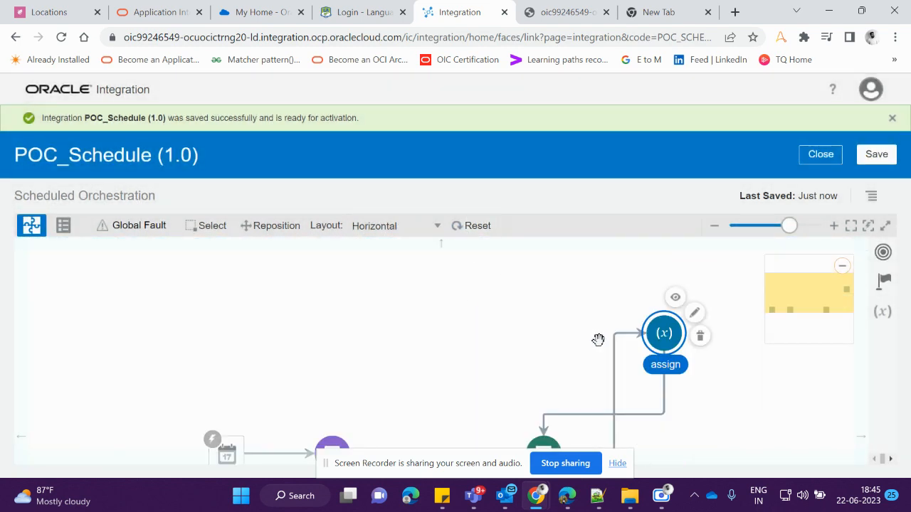
pyautogui.scroll(1, 633, 341)
pyautogui.scroll(2, 522, 334)
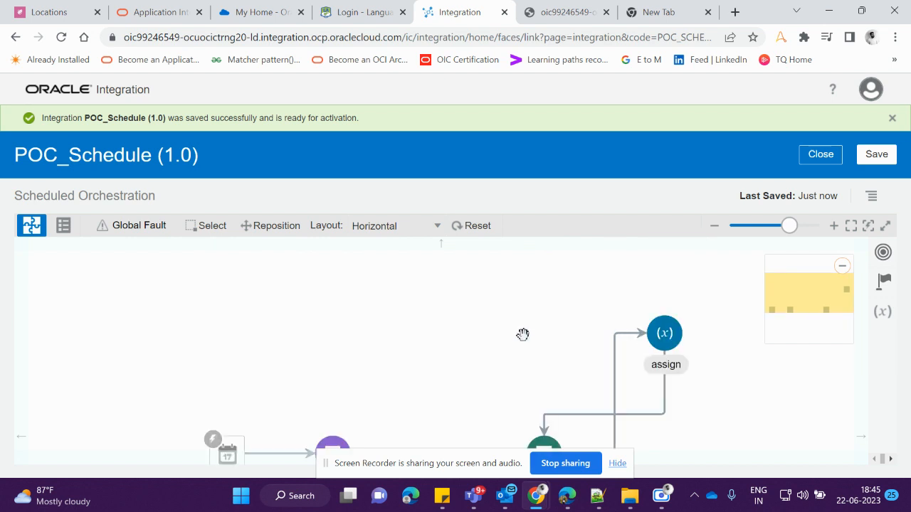
pyautogui.scroll(-2, 473, 286)
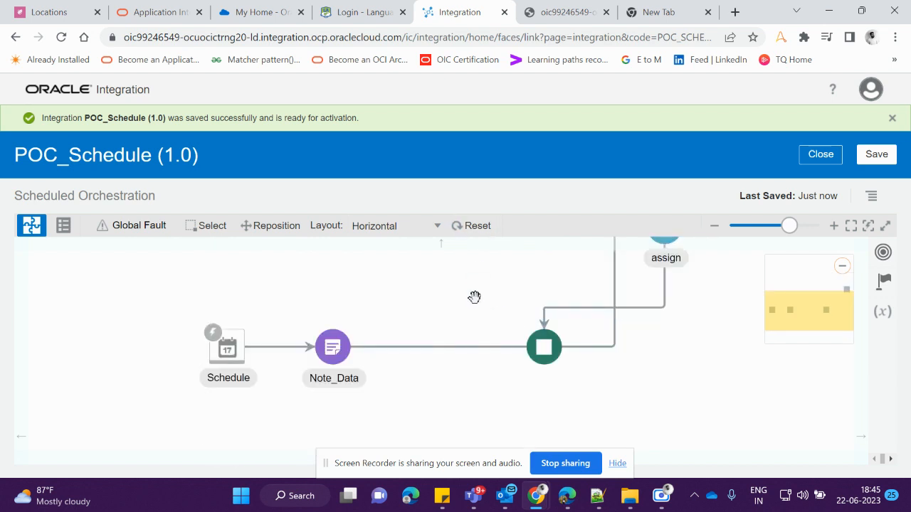
pyautogui.click(477, 232)
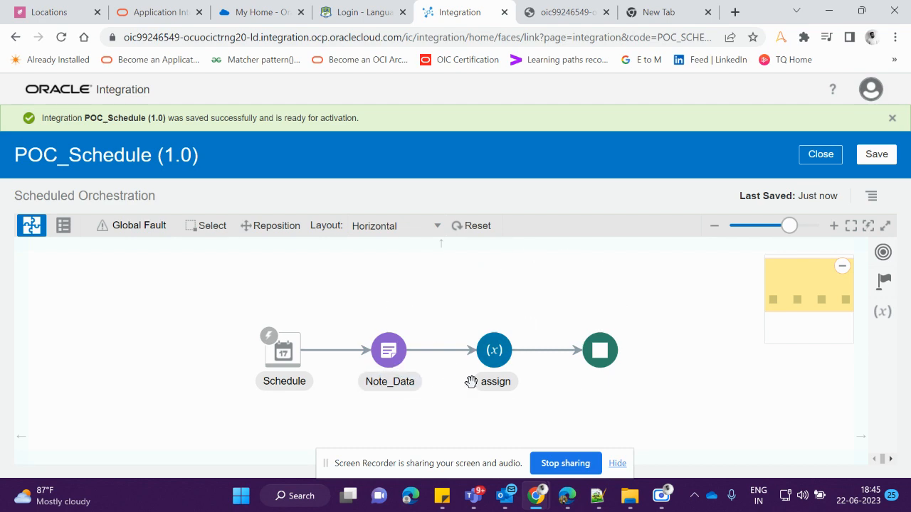
# Save the integration again and close the canvas
pyautogui.click(885, 159)
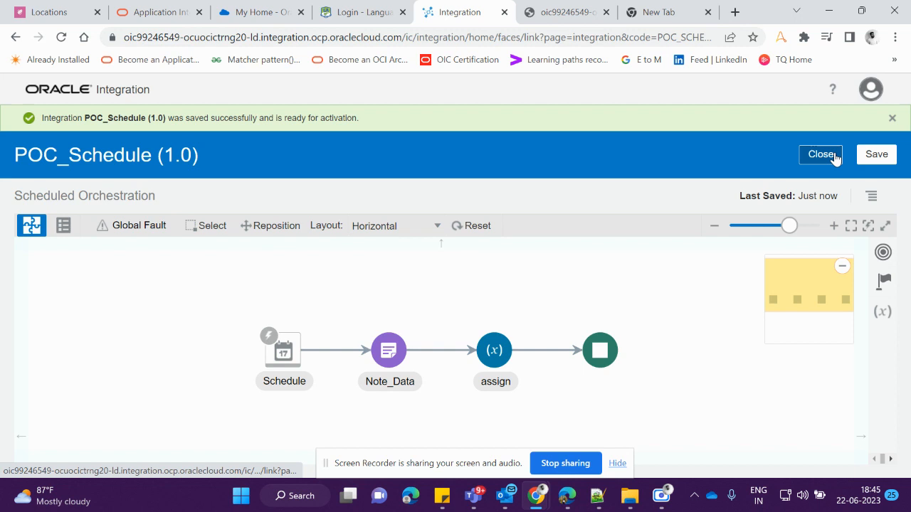
pyautogui.click(826, 155)
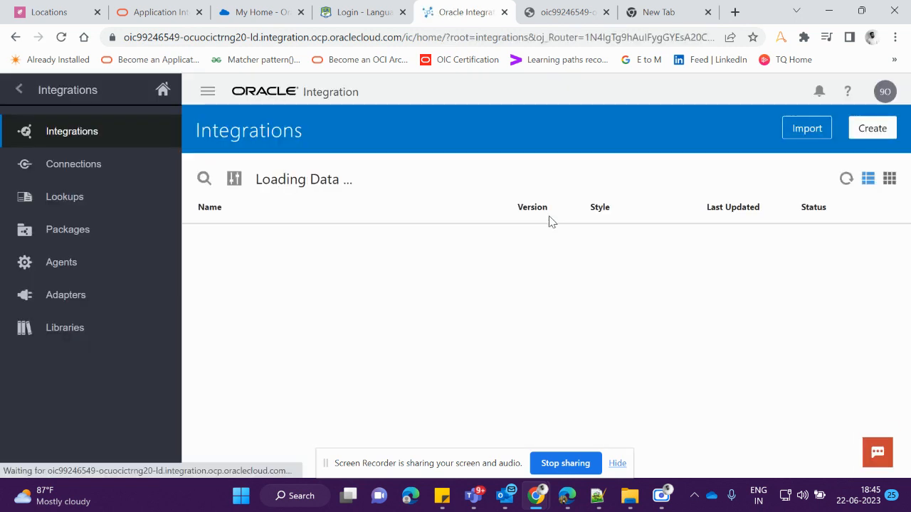
# Activate POC_Schedule with tracing and payload included
pyautogui.moveTo(768, 261)
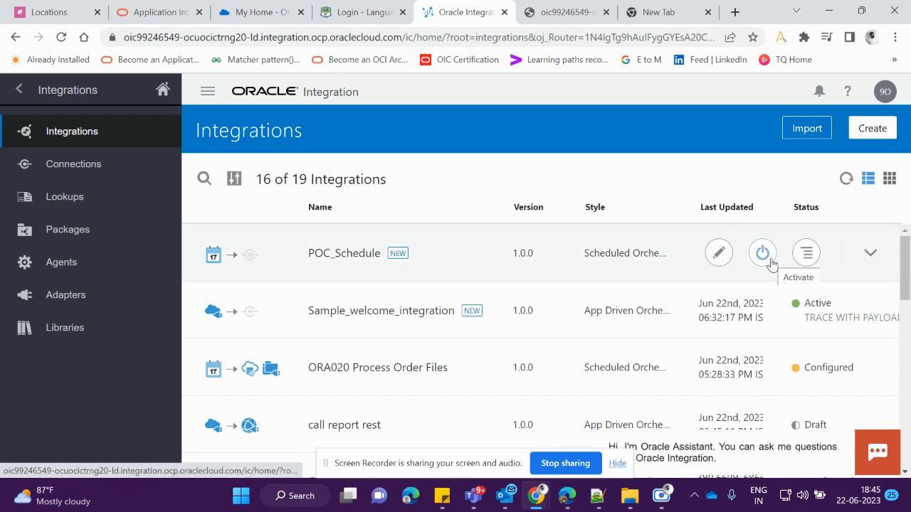
pyautogui.click(767, 256)
pyautogui.scroll(-2, 458, 343)
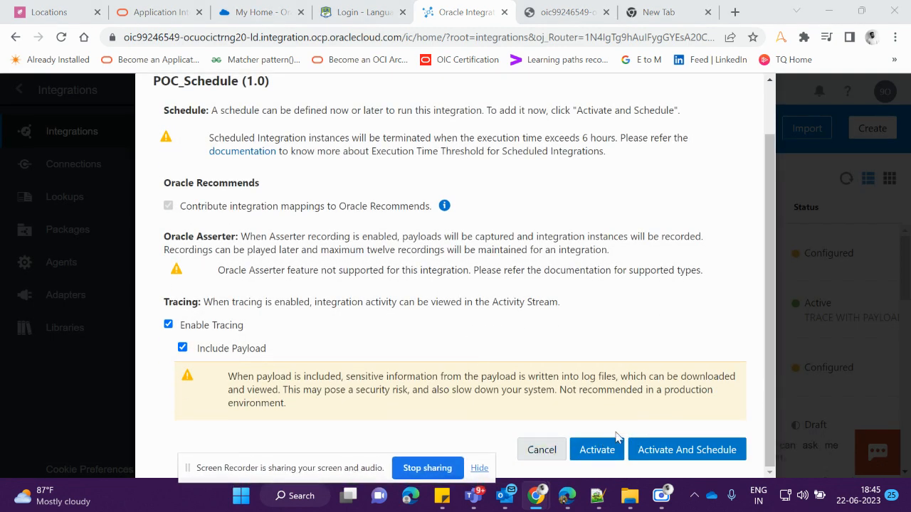
pyautogui.click(596, 450)
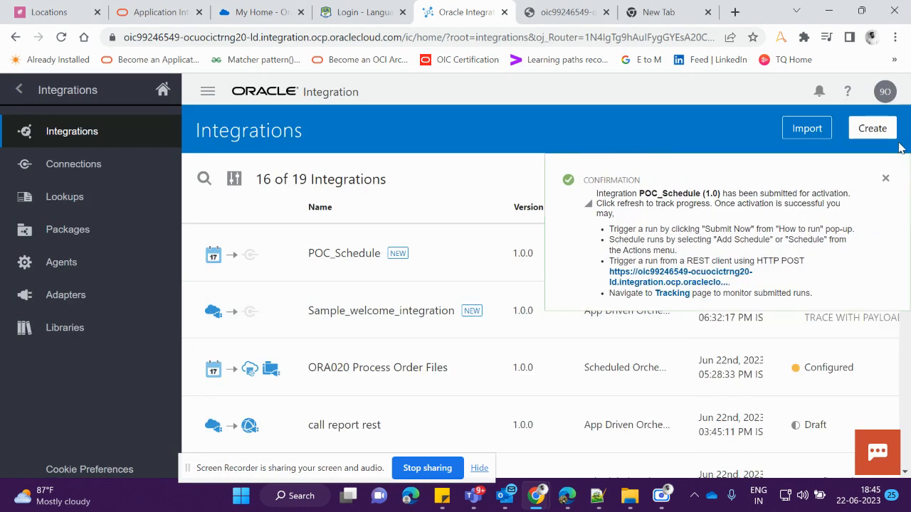
pyautogui.click(884, 179)
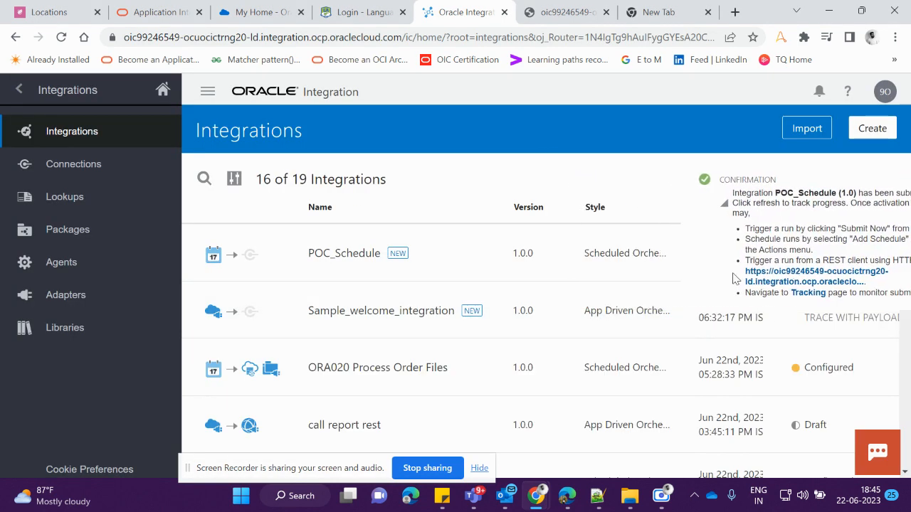
pyautogui.click(761, 254)
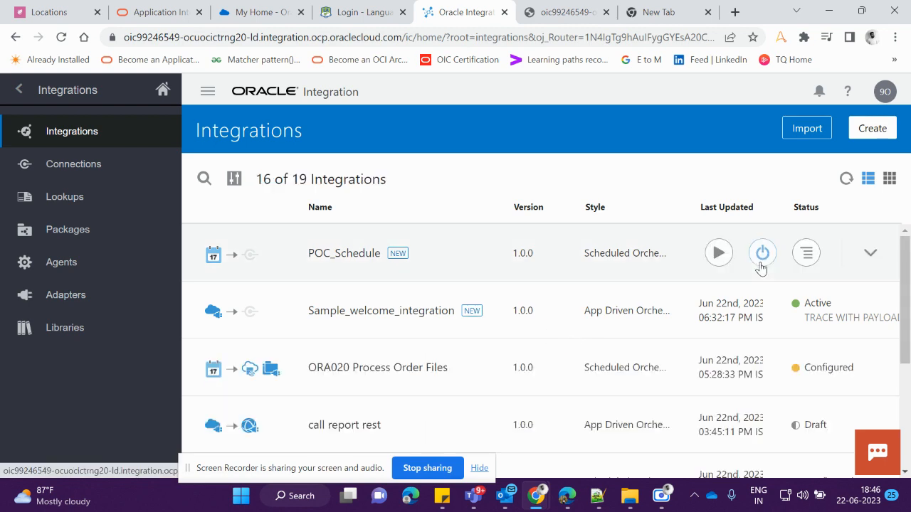
pyautogui.click(761, 253)
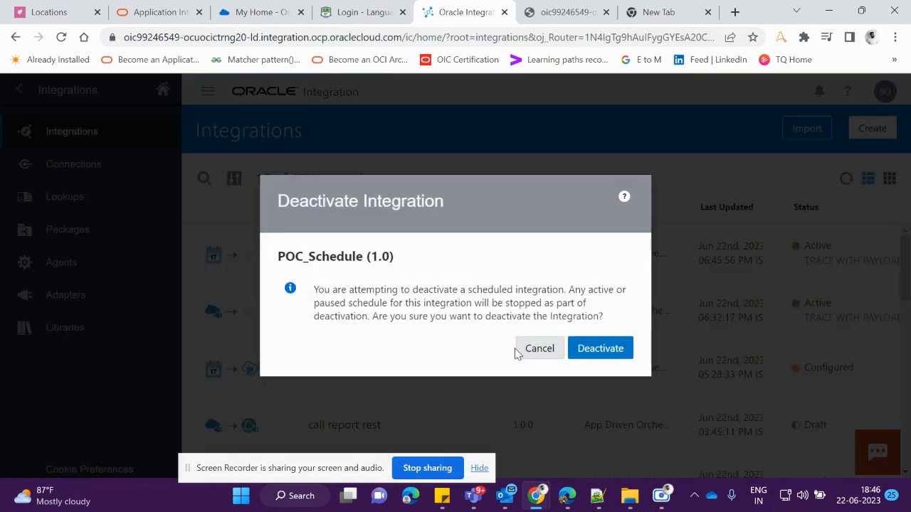
pyautogui.click(519, 349)
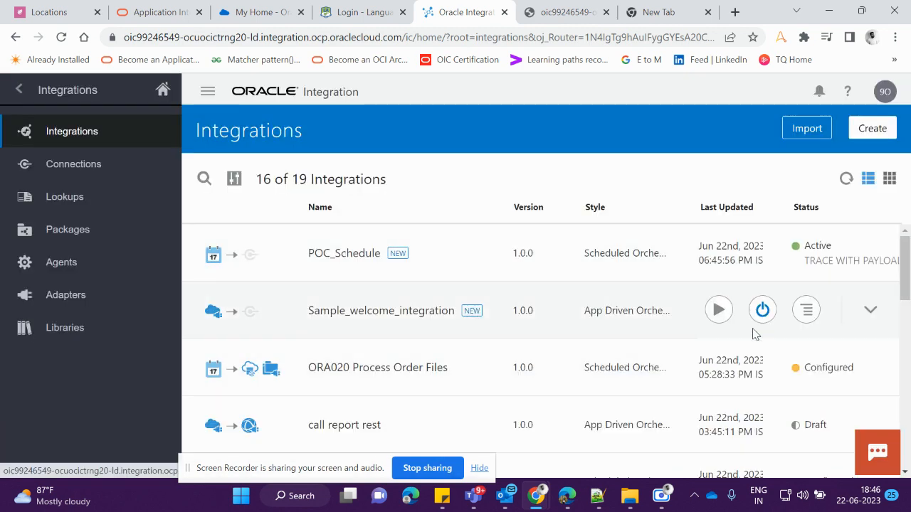
# Submit an ad hoc run of POC_Schedule
pyautogui.click(717, 254)
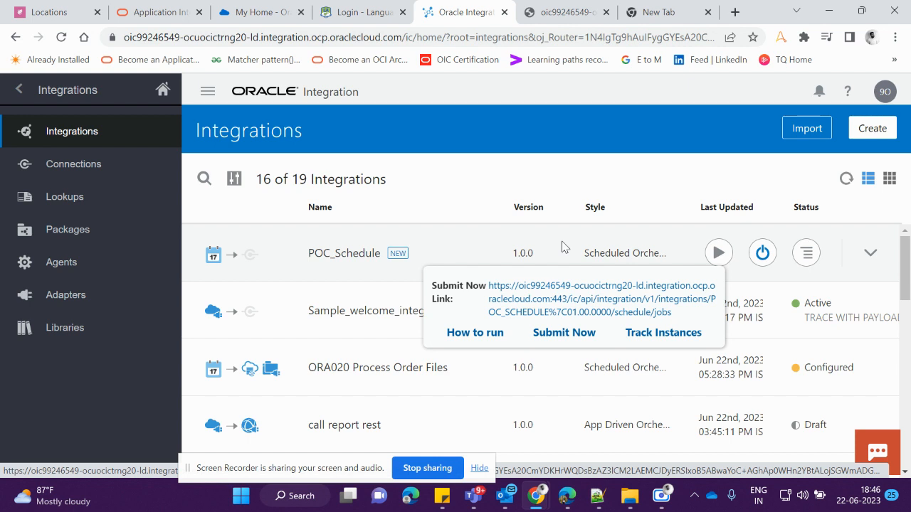
pyautogui.click(568, 334)
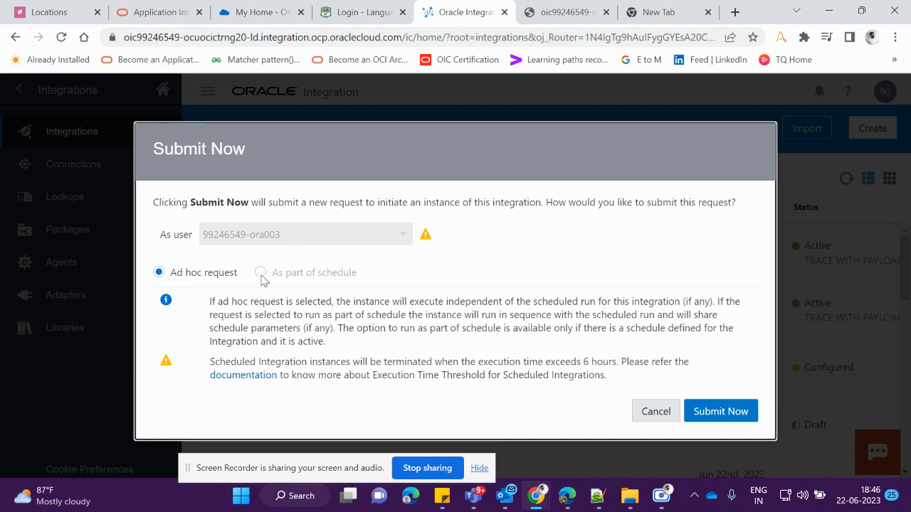
pyautogui.click(739, 415)
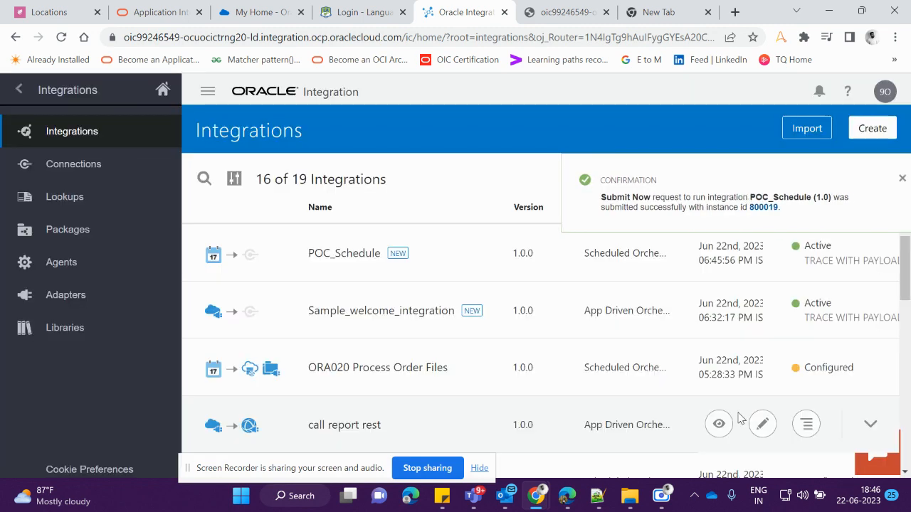
# Open the submitted instance's tracking page and refresh its status
pyautogui.click(753, 211)
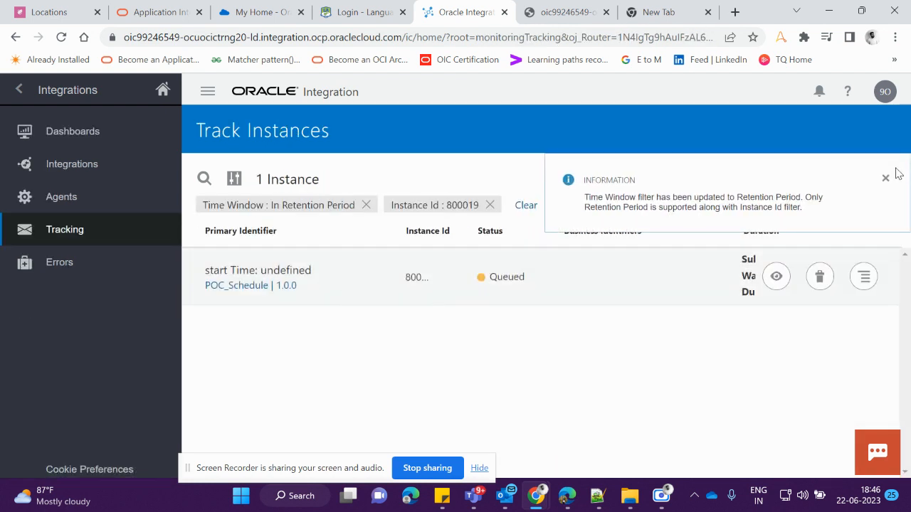
pyautogui.click(885, 178)
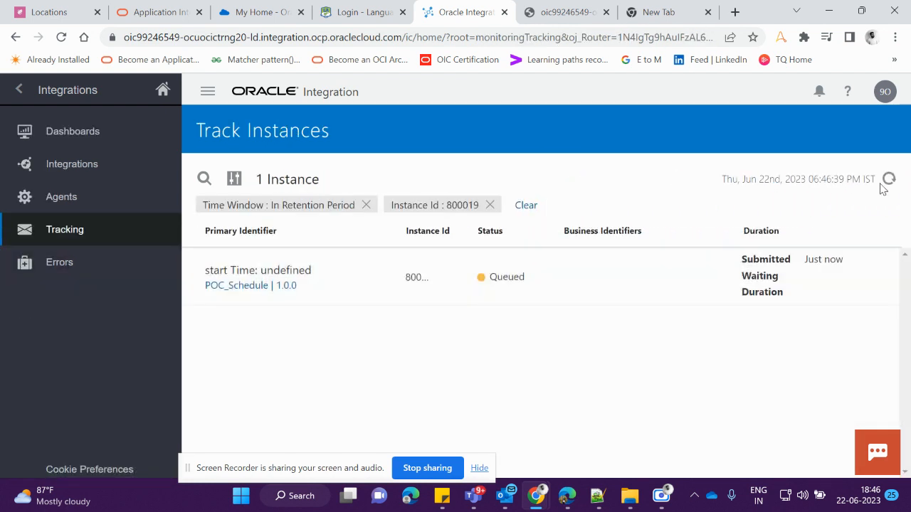
pyautogui.click(889, 179)
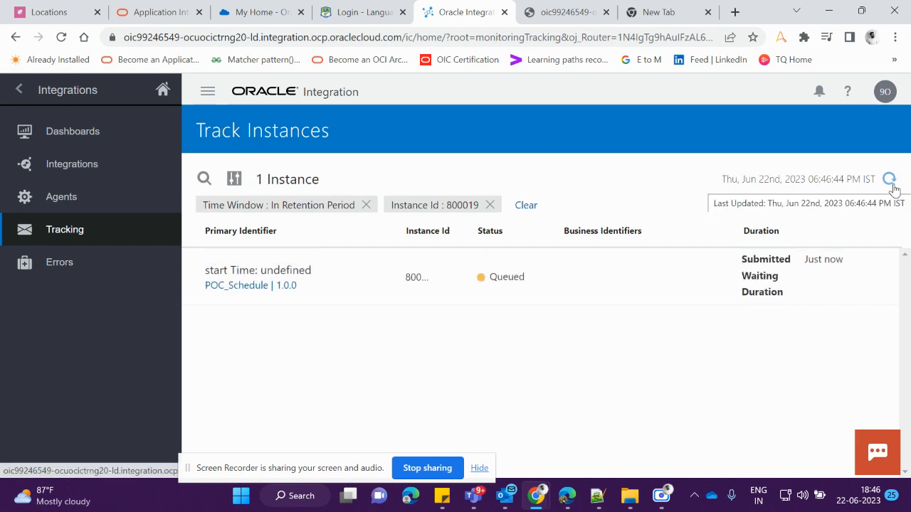
pyautogui.click(891, 183)
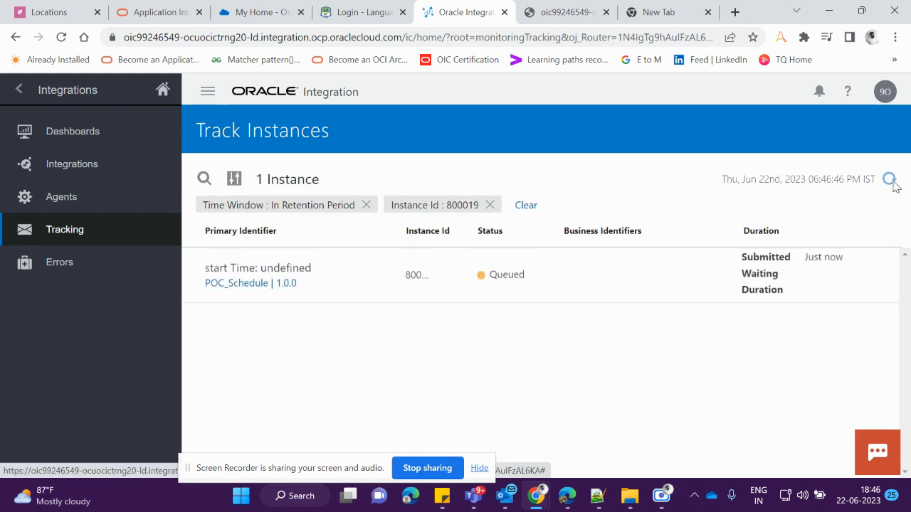
pyautogui.click(891, 183)
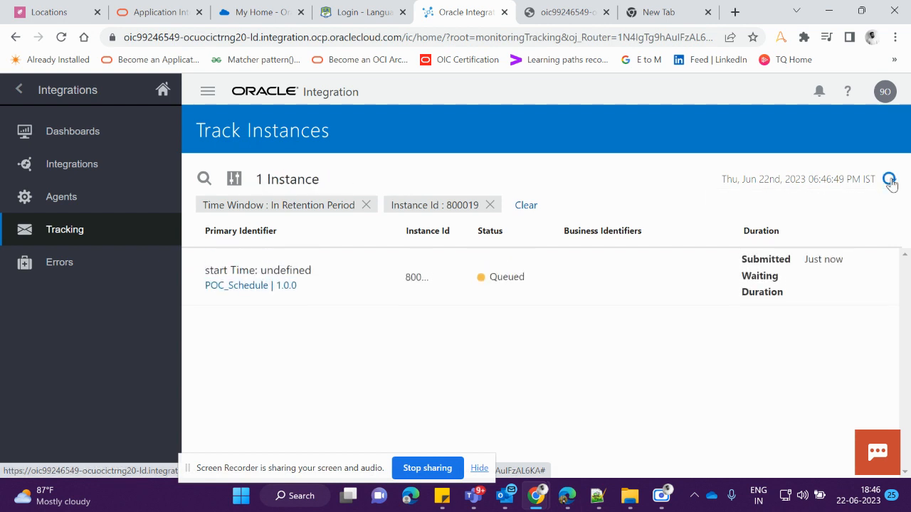
pyautogui.click(890, 182)
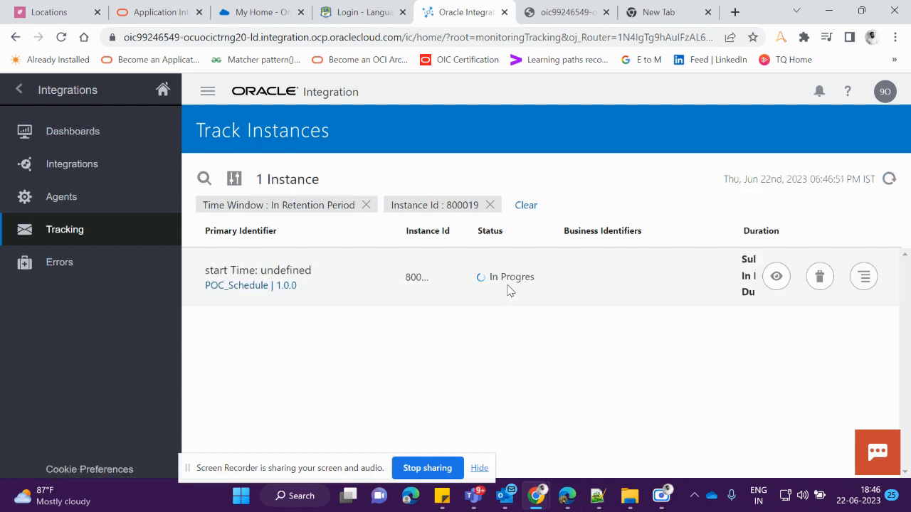
pyautogui.click(889, 179)
pyautogui.click(889, 179)
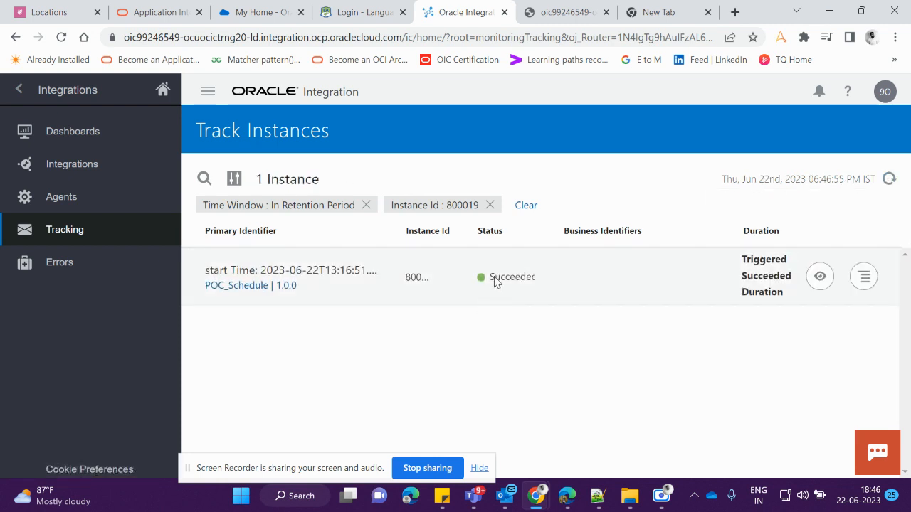
# Open the submitted instance's activity stream and close it again
pyautogui.click(819, 278)
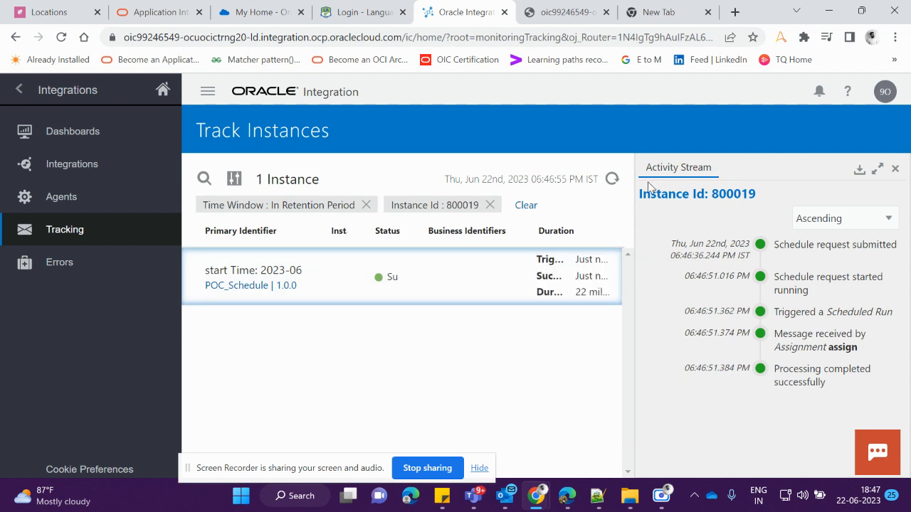
pyautogui.click(895, 168)
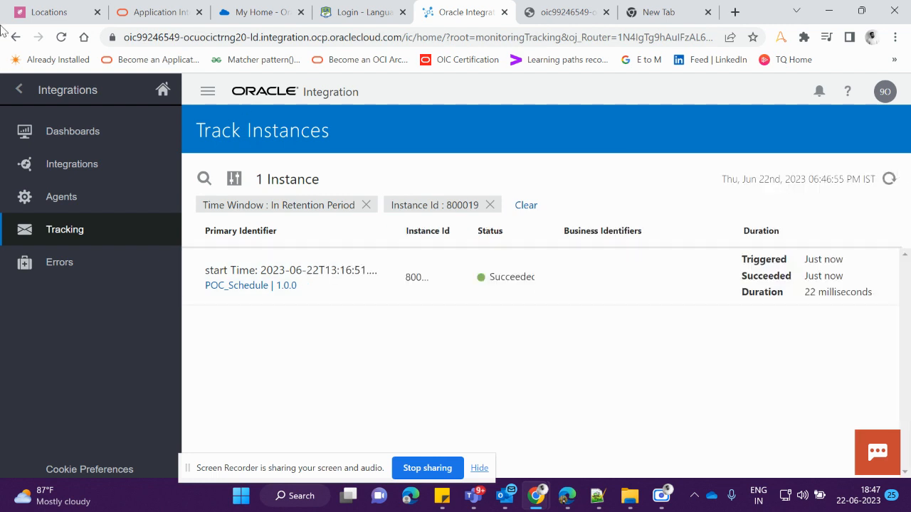
# Go back to the integrations list, open POC_Schedule's tracked instances and refresh them
pyautogui.click(23, 93)
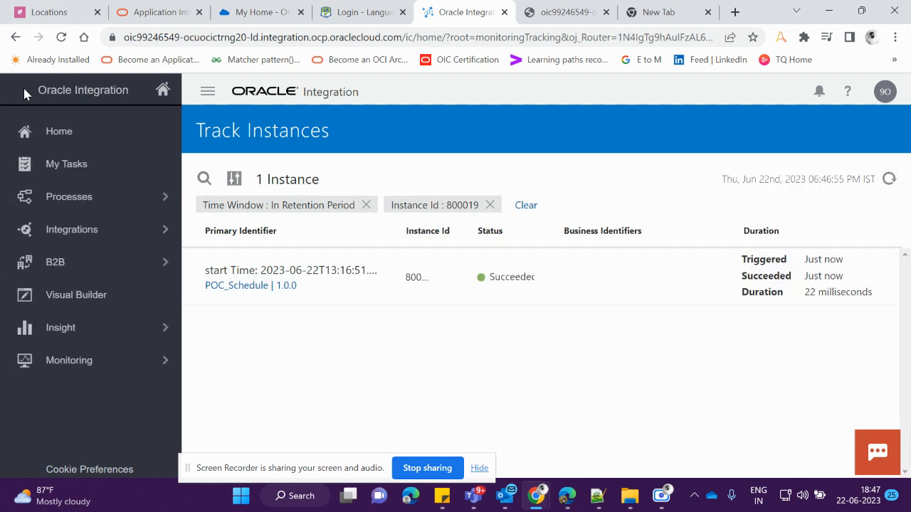
pyautogui.click(98, 229)
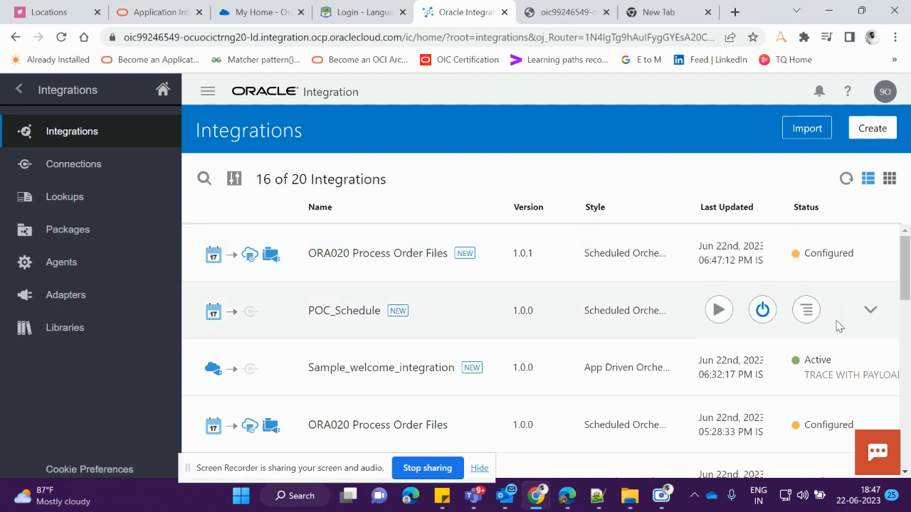
pyautogui.click(718, 309)
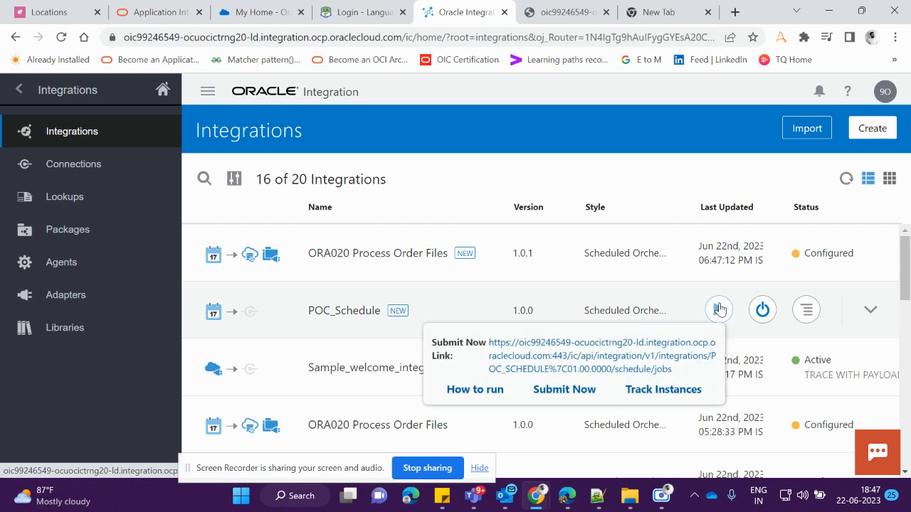
pyautogui.click(656, 396)
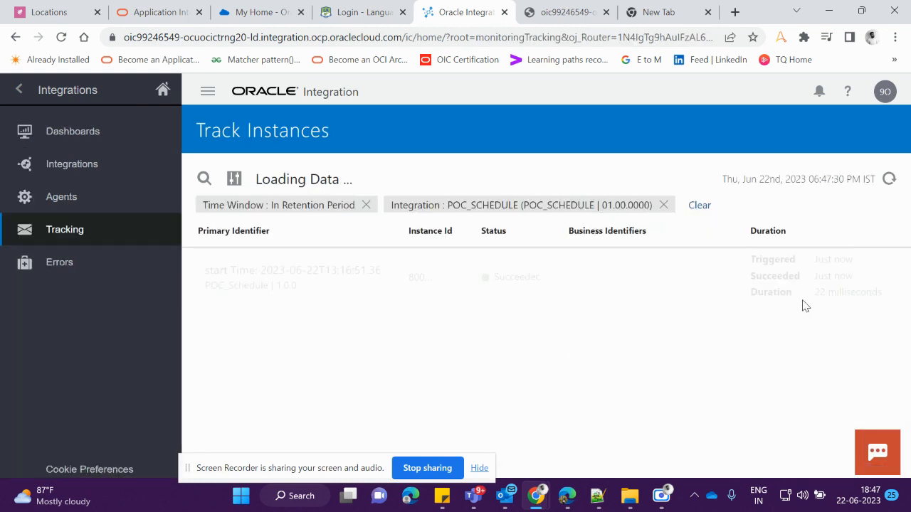
pyautogui.click(889, 179)
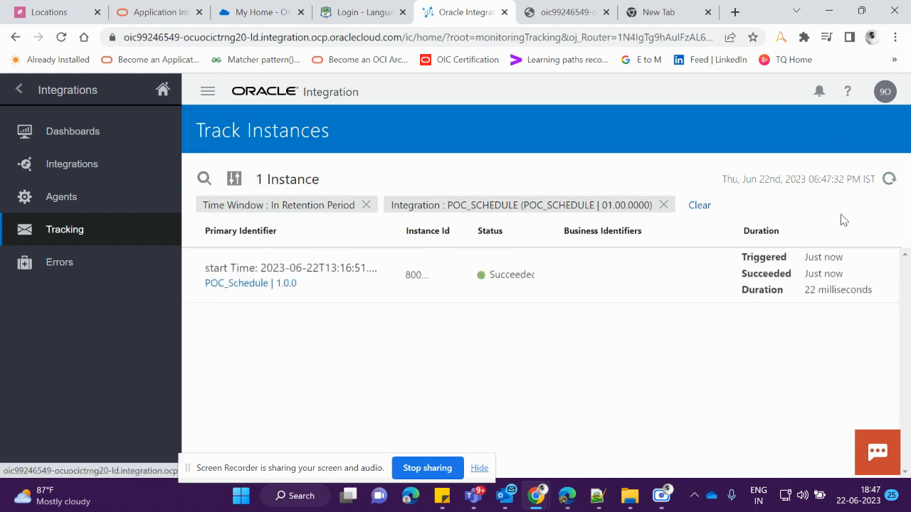
# Examine the instance's activity stream, expanding the scheduled-run and assignment messages, then close the stream
pyautogui.click(820, 282)
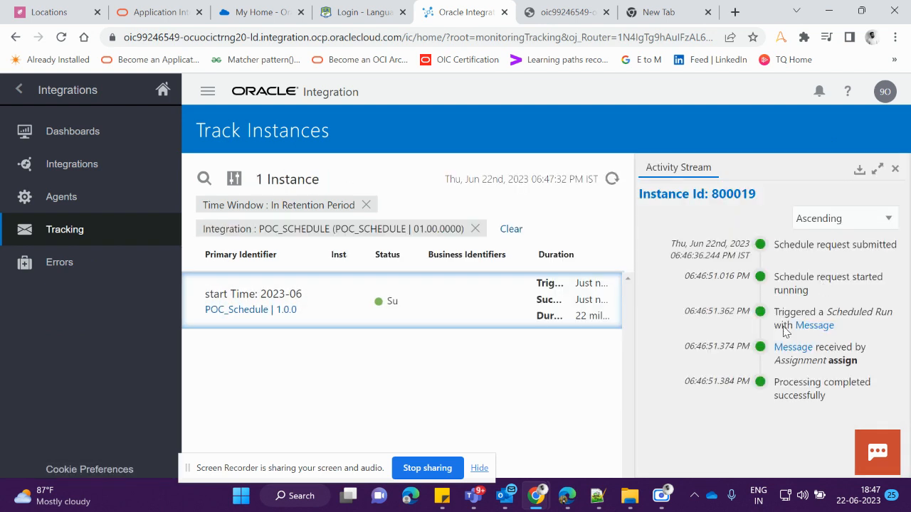
pyautogui.click(815, 327)
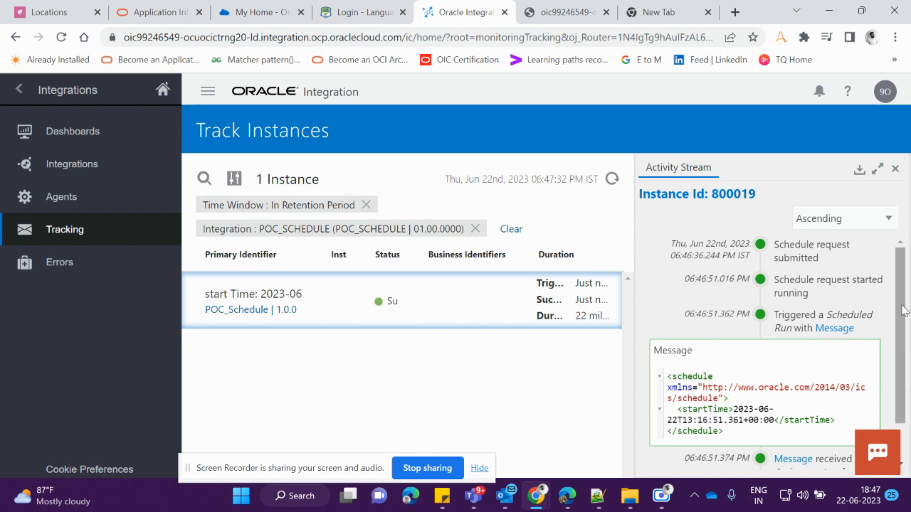
pyautogui.click(846, 329)
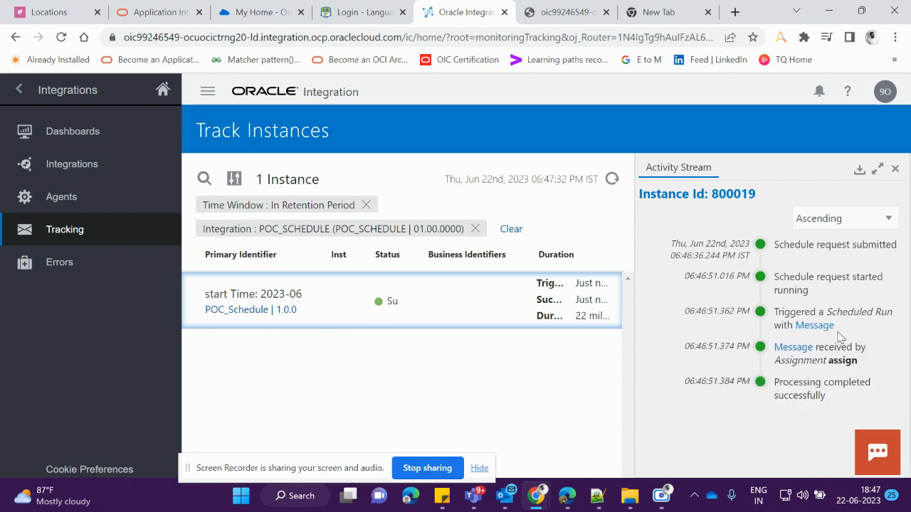
pyautogui.click(792, 348)
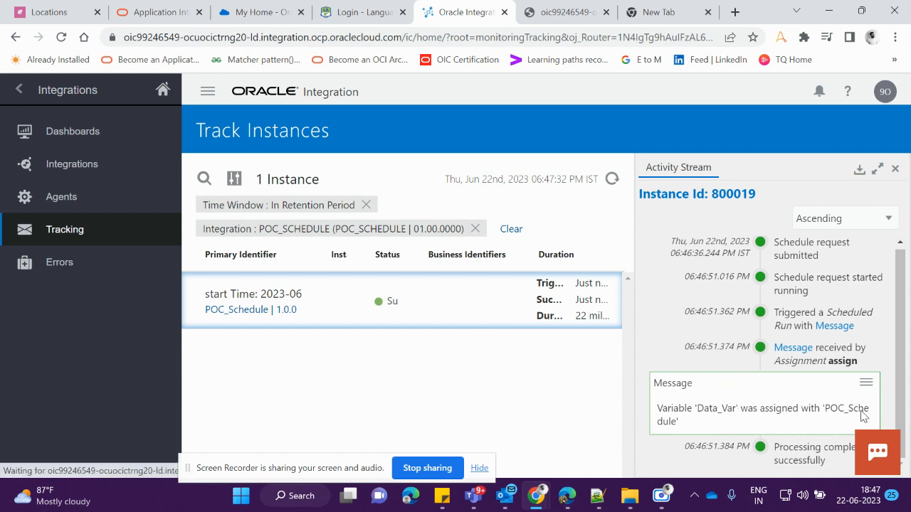
pyautogui.click(800, 348)
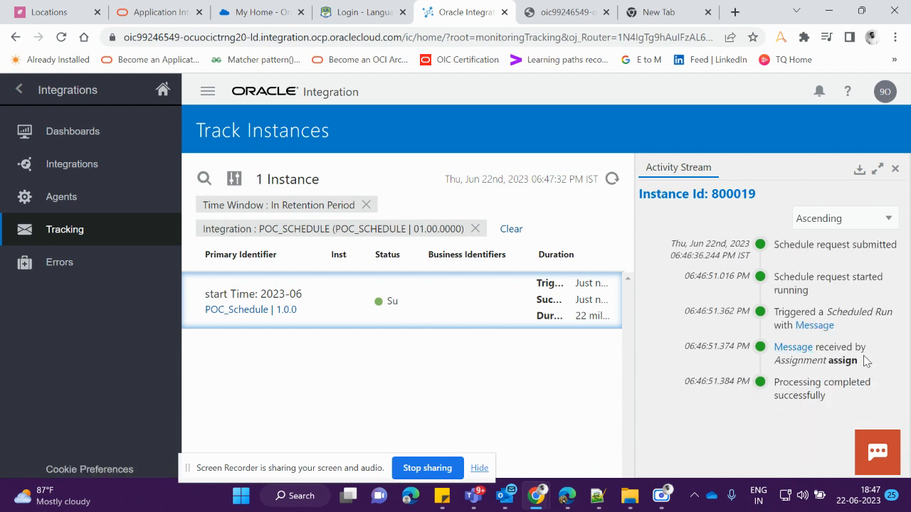
pyautogui.click(783, 349)
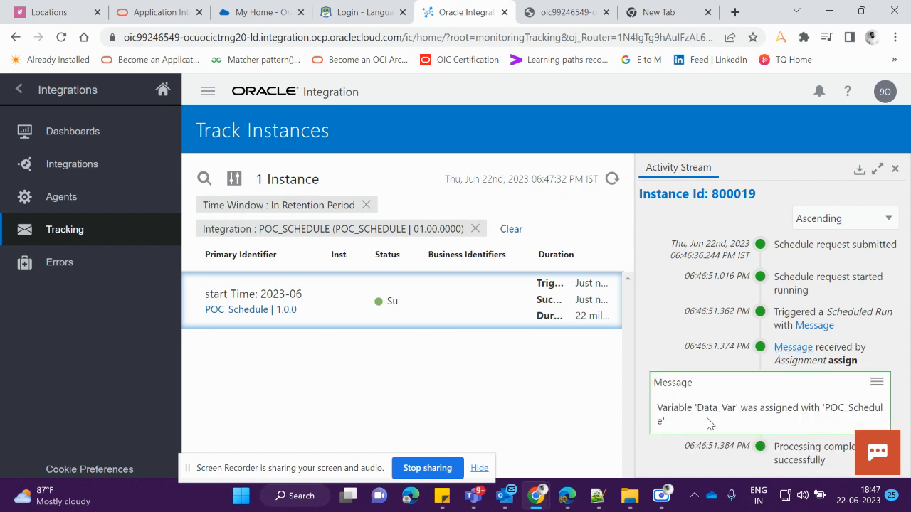
pyautogui.click(806, 349)
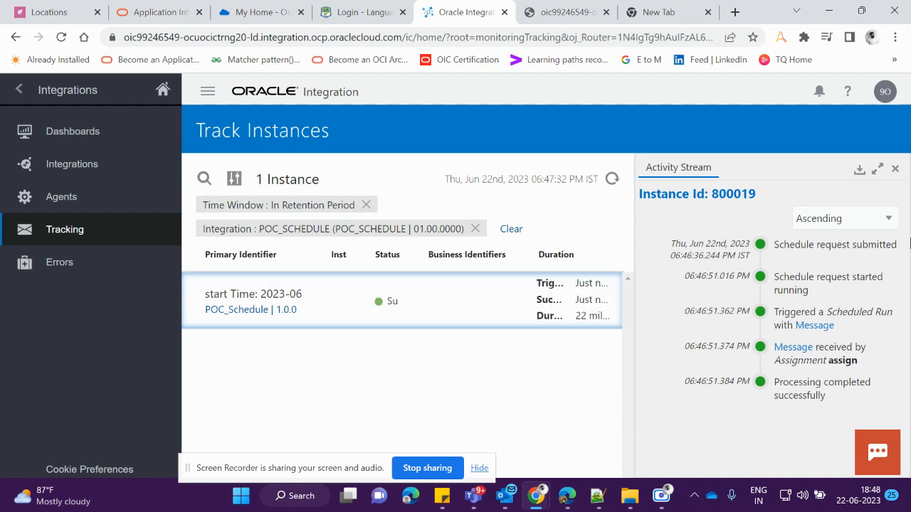
pyautogui.click(895, 169)
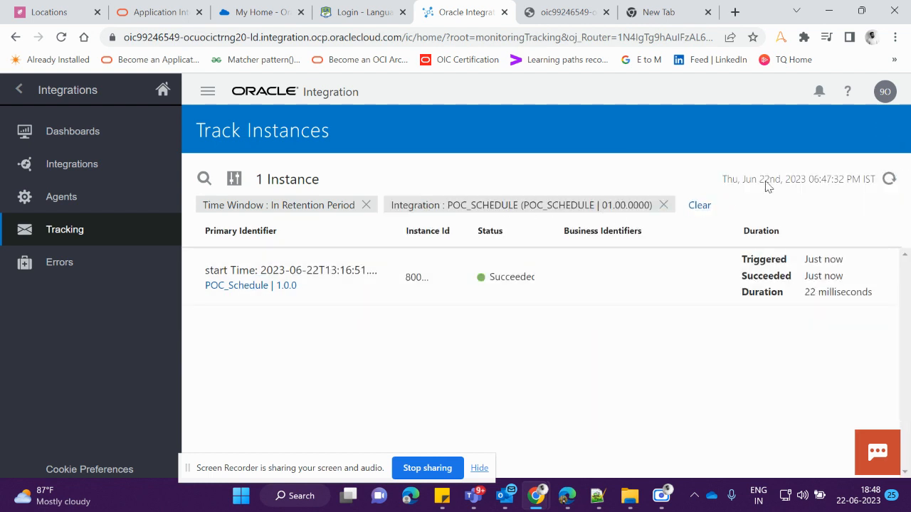
# Return to the Integrations list
pyautogui.click(18, 97)
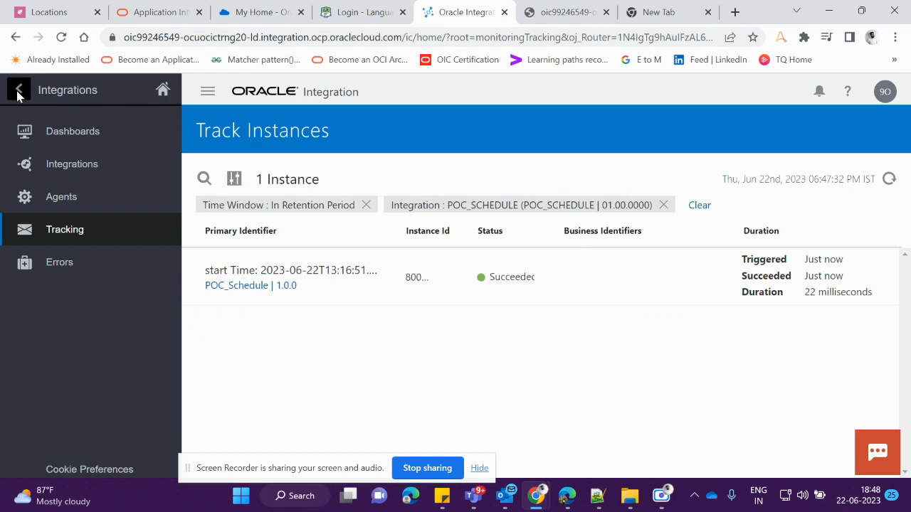
pyautogui.click(19, 97)
pyautogui.click(99, 246)
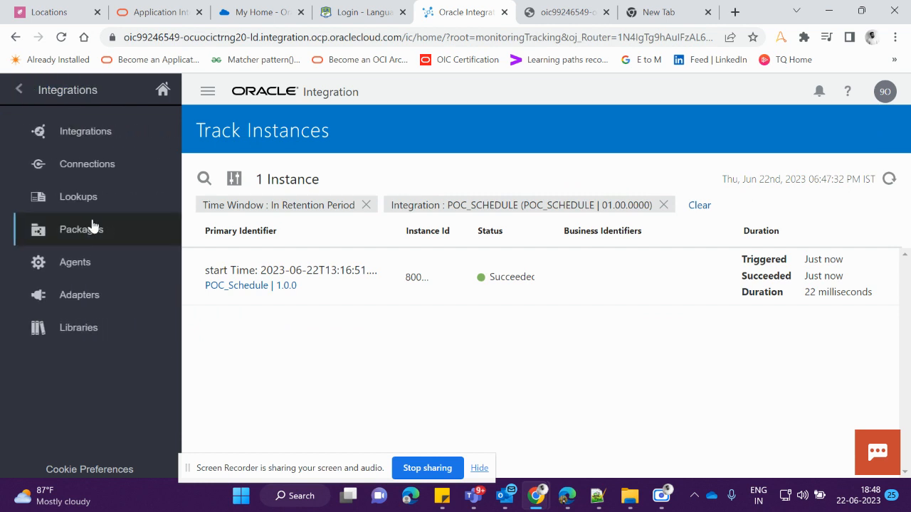
pyautogui.click(81, 141)
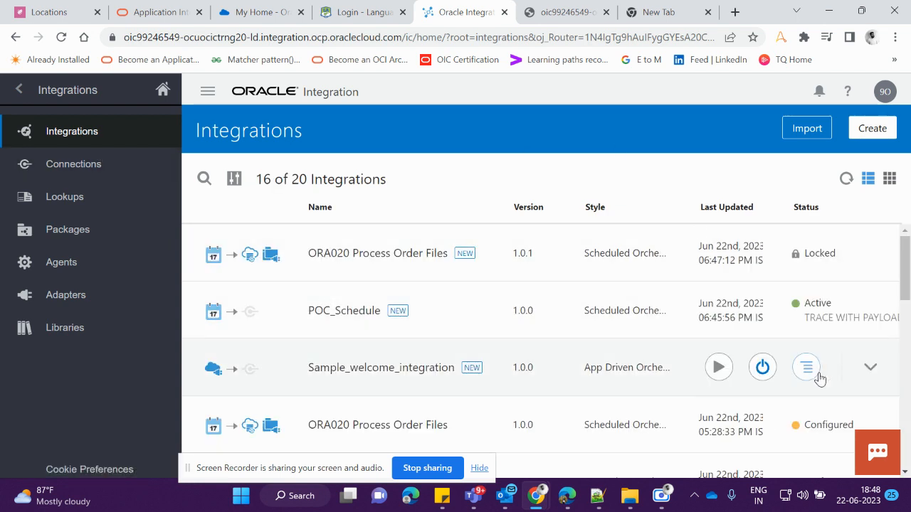
pyautogui.moveTo(766, 345)
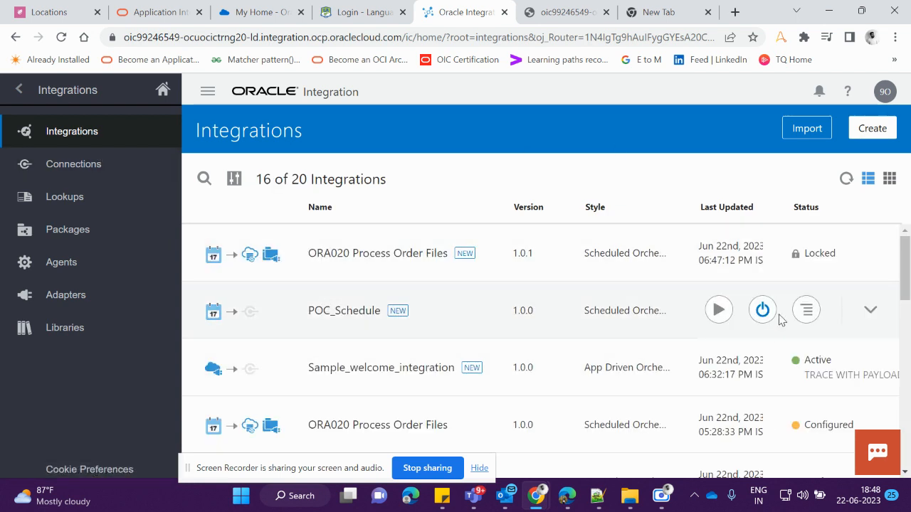
pyautogui.click(762, 308)
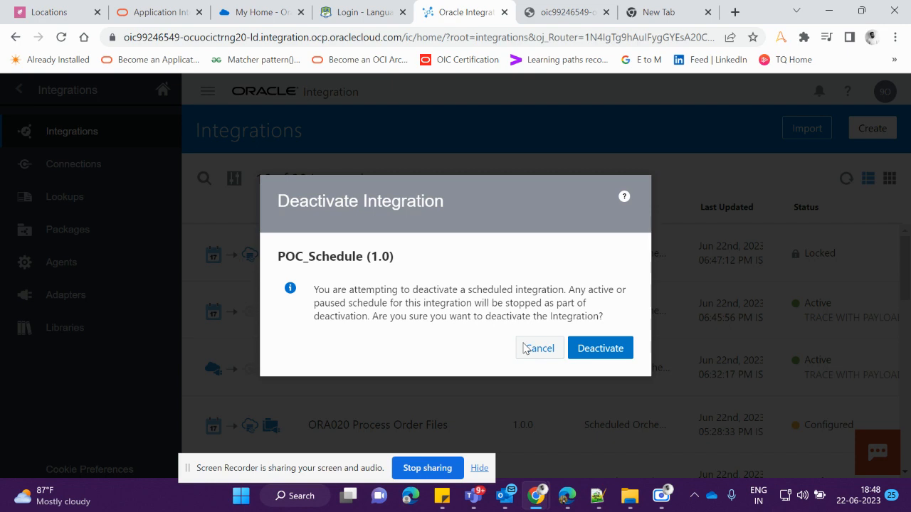
pyautogui.click(540, 347)
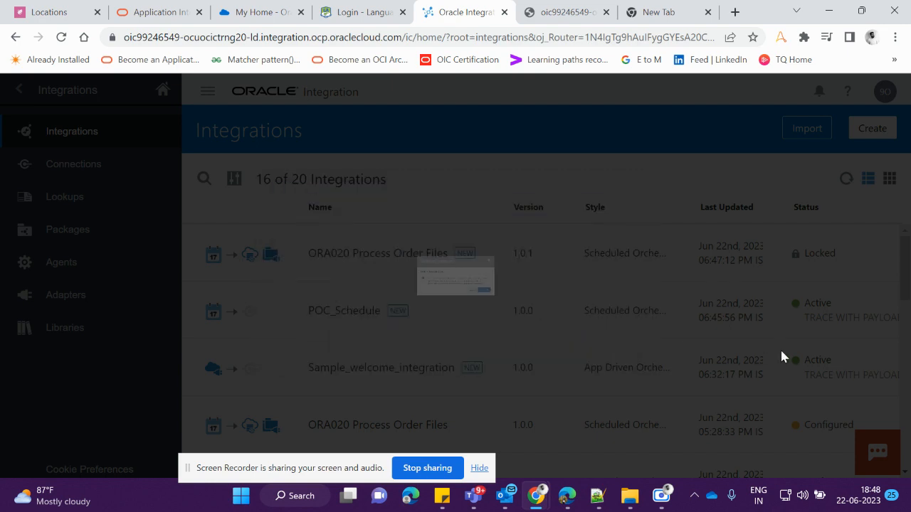
# Clone POC_Schedule under the name POC_Schedule_New, then open the clone's canvas and close it
pyautogui.click(808, 312)
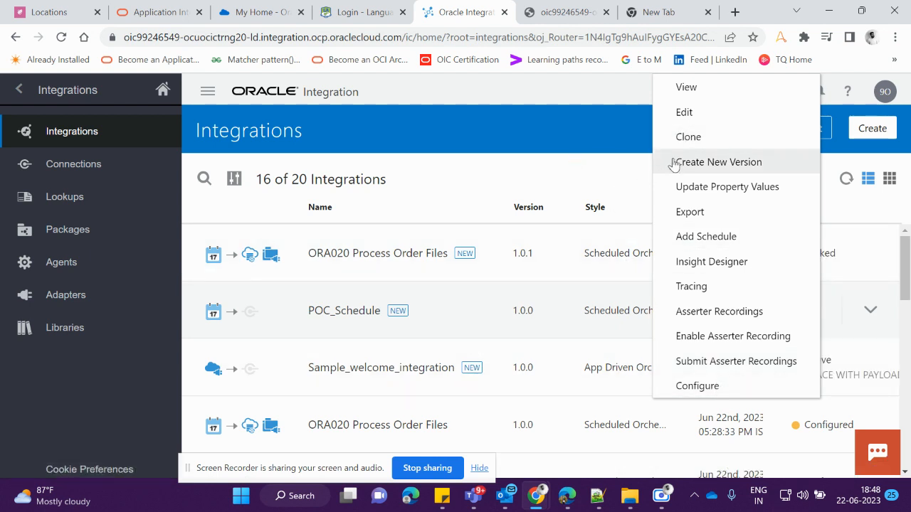
pyautogui.click(693, 138)
pyautogui.scroll(-2, 274, 305)
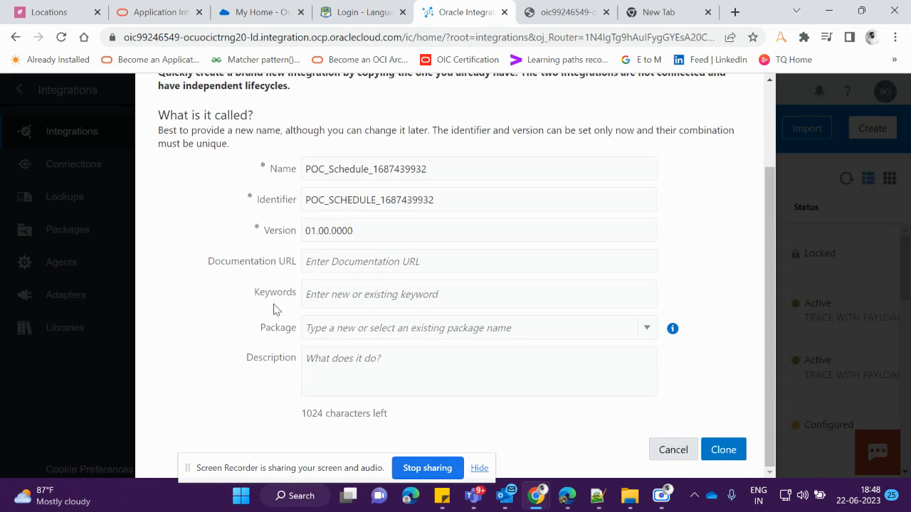
pyautogui.moveTo(436, 174); pyautogui.dragTo(375, 171)
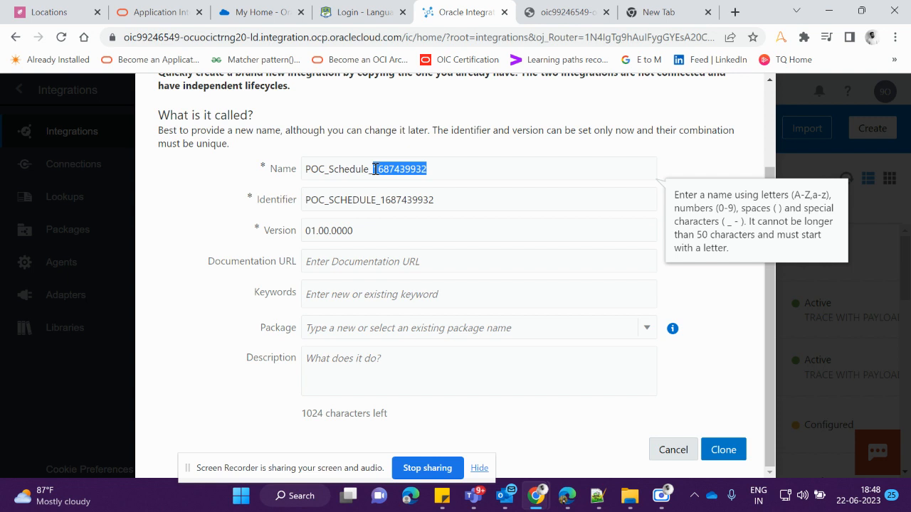
pyautogui.click(375, 169)
pyautogui.write('New')
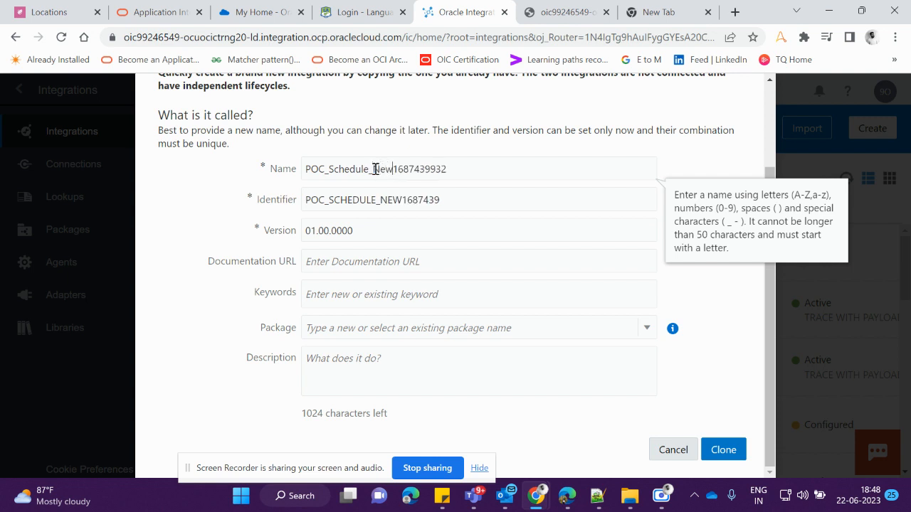
pyautogui.doubleClick(433, 162)
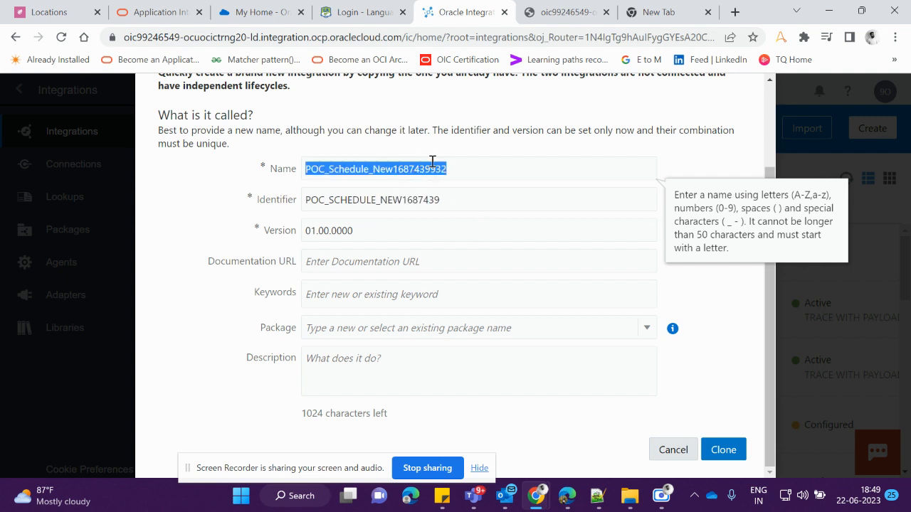
pyautogui.moveTo(452, 169); pyautogui.dragTo(396, 176)
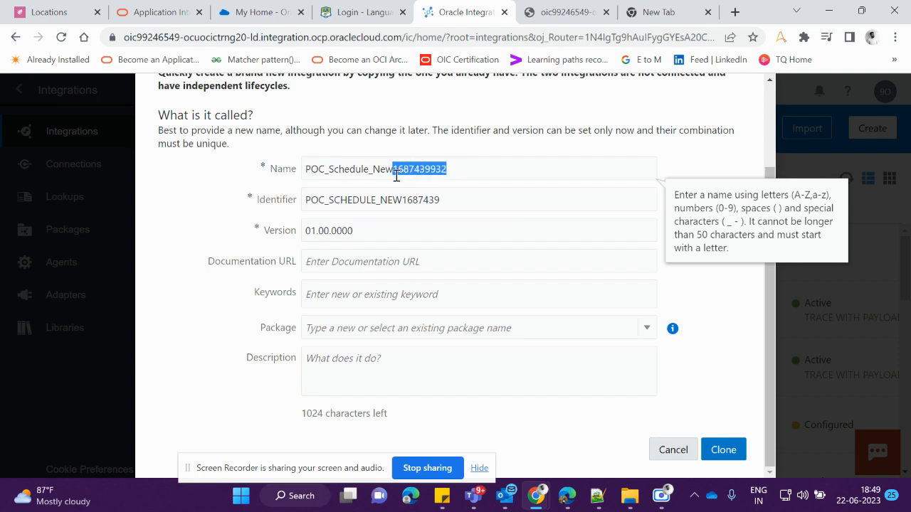
pyautogui.press('BackSpace')
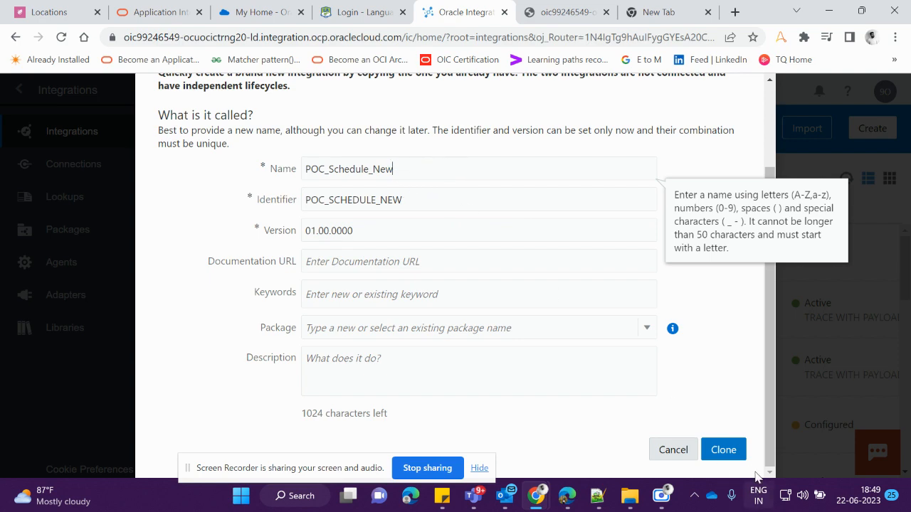
pyautogui.click(732, 452)
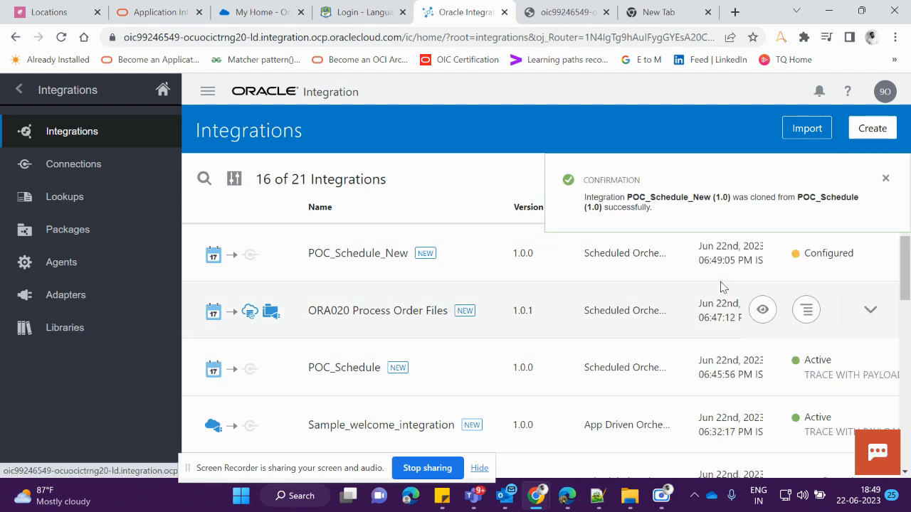
pyautogui.click(366, 260)
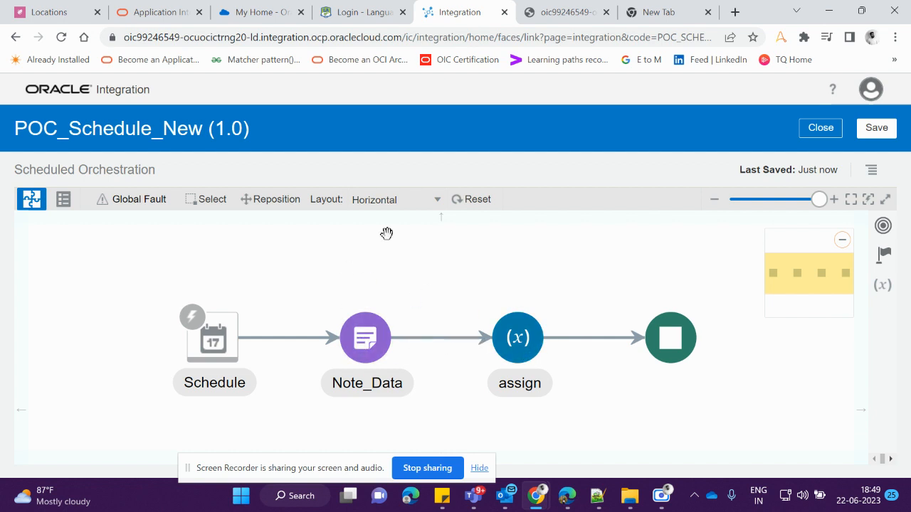
pyautogui.click(823, 133)
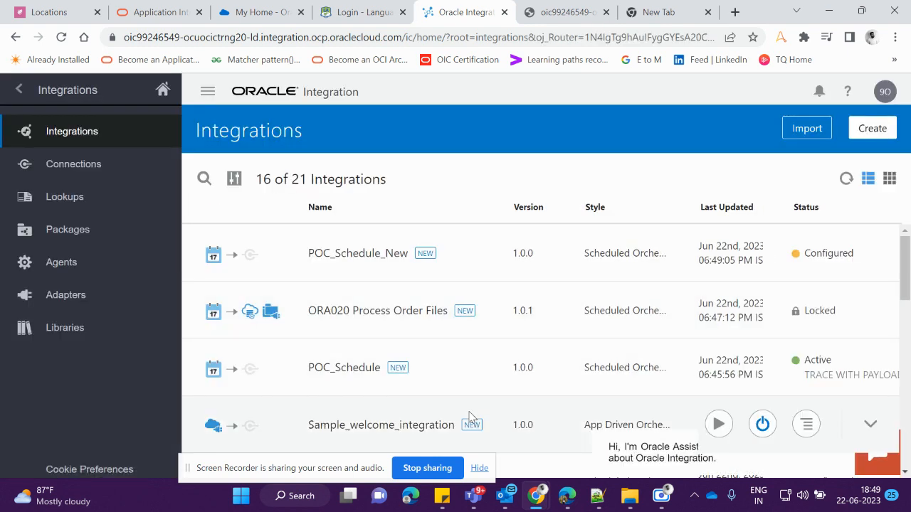
# Create a new version 01.00.0001 of POC_Schedule
pyautogui.click(807, 367)
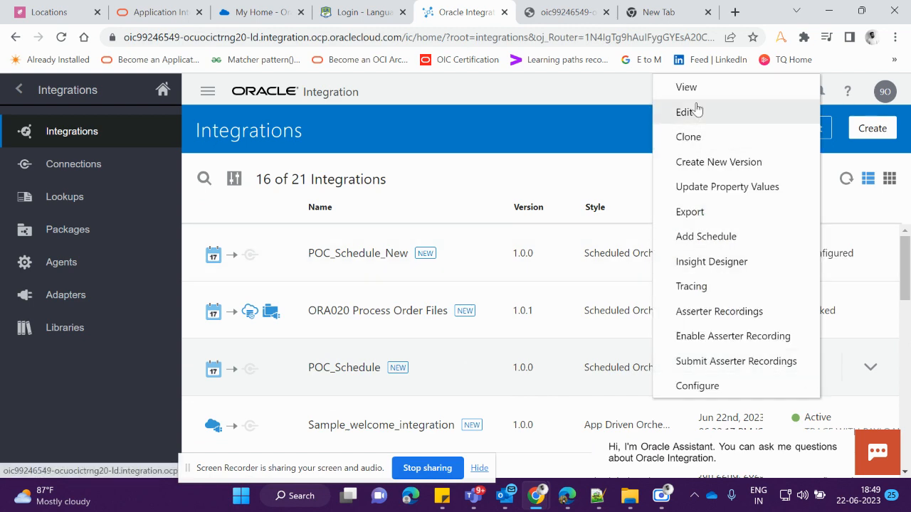
pyautogui.click(689, 163)
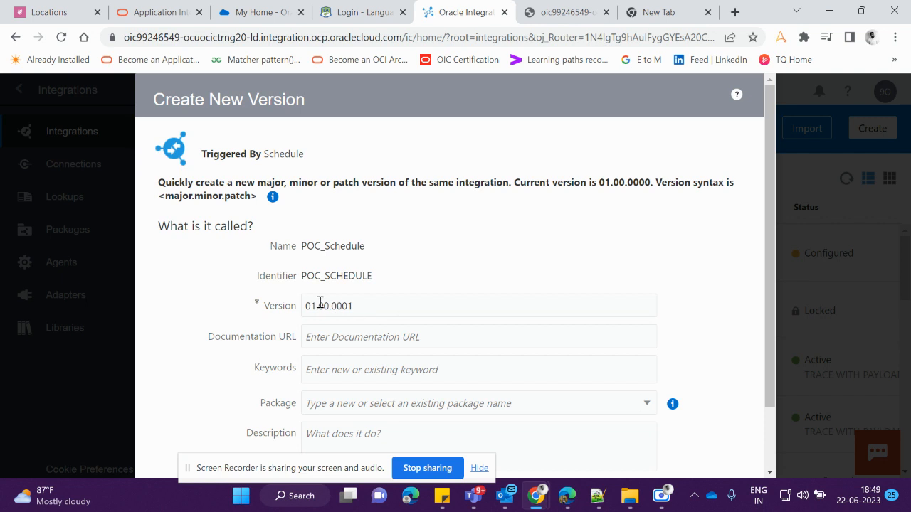
pyautogui.scroll(-2, 637, 358)
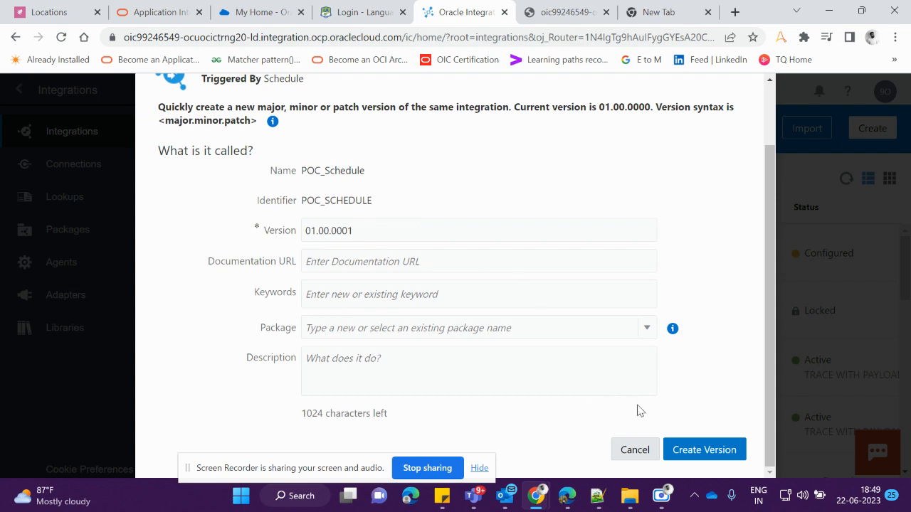
pyautogui.click(719, 457)
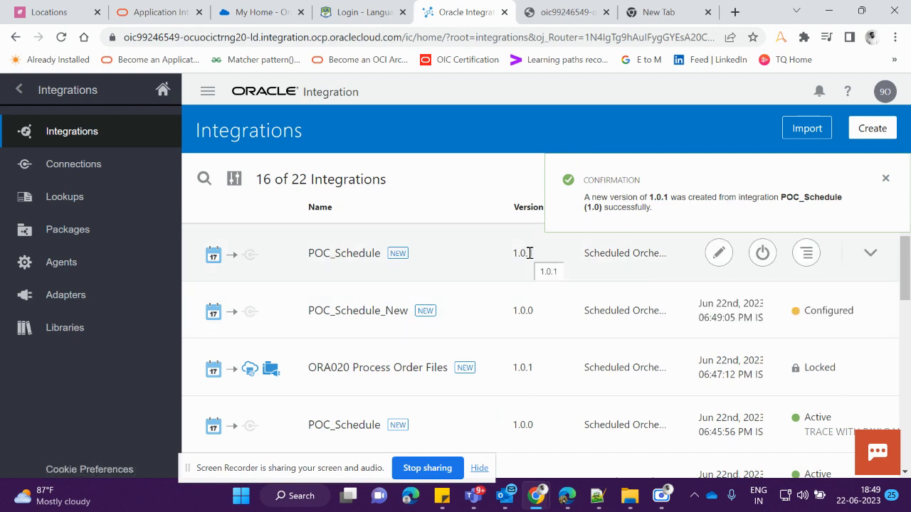
pyautogui.scroll(-1, 686, 334)
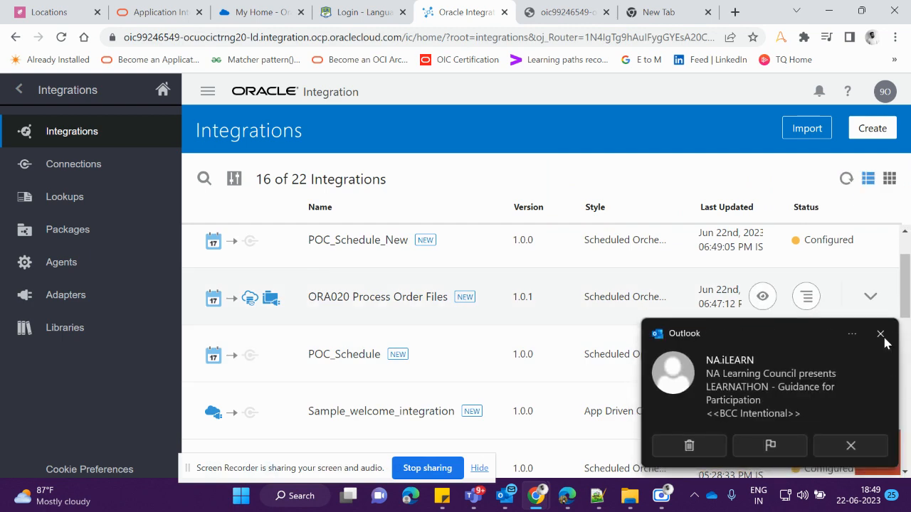
pyautogui.click(880, 334)
pyautogui.scroll(1, 405, 279)
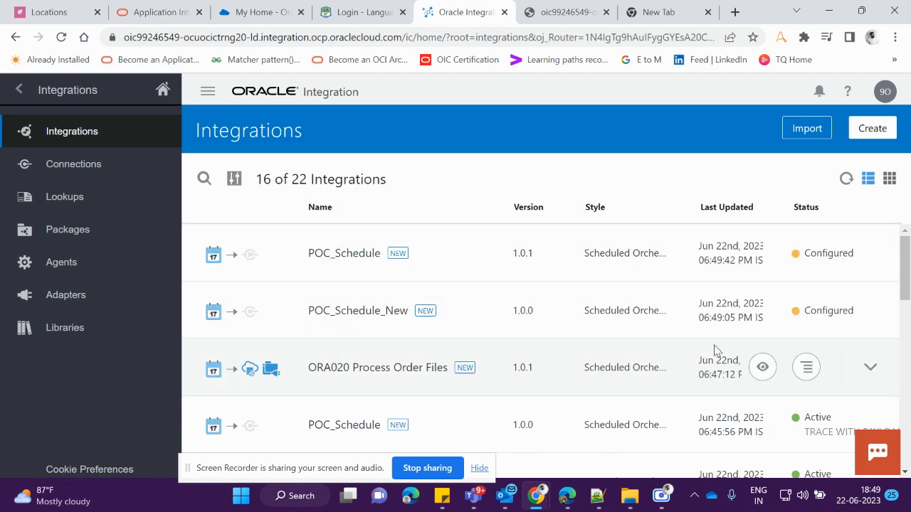
pyautogui.scroll(-1, 717, 353)
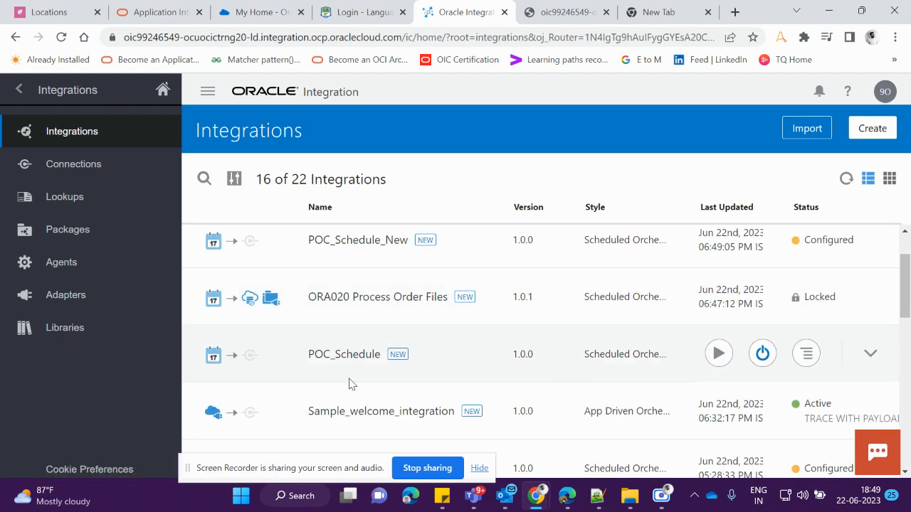